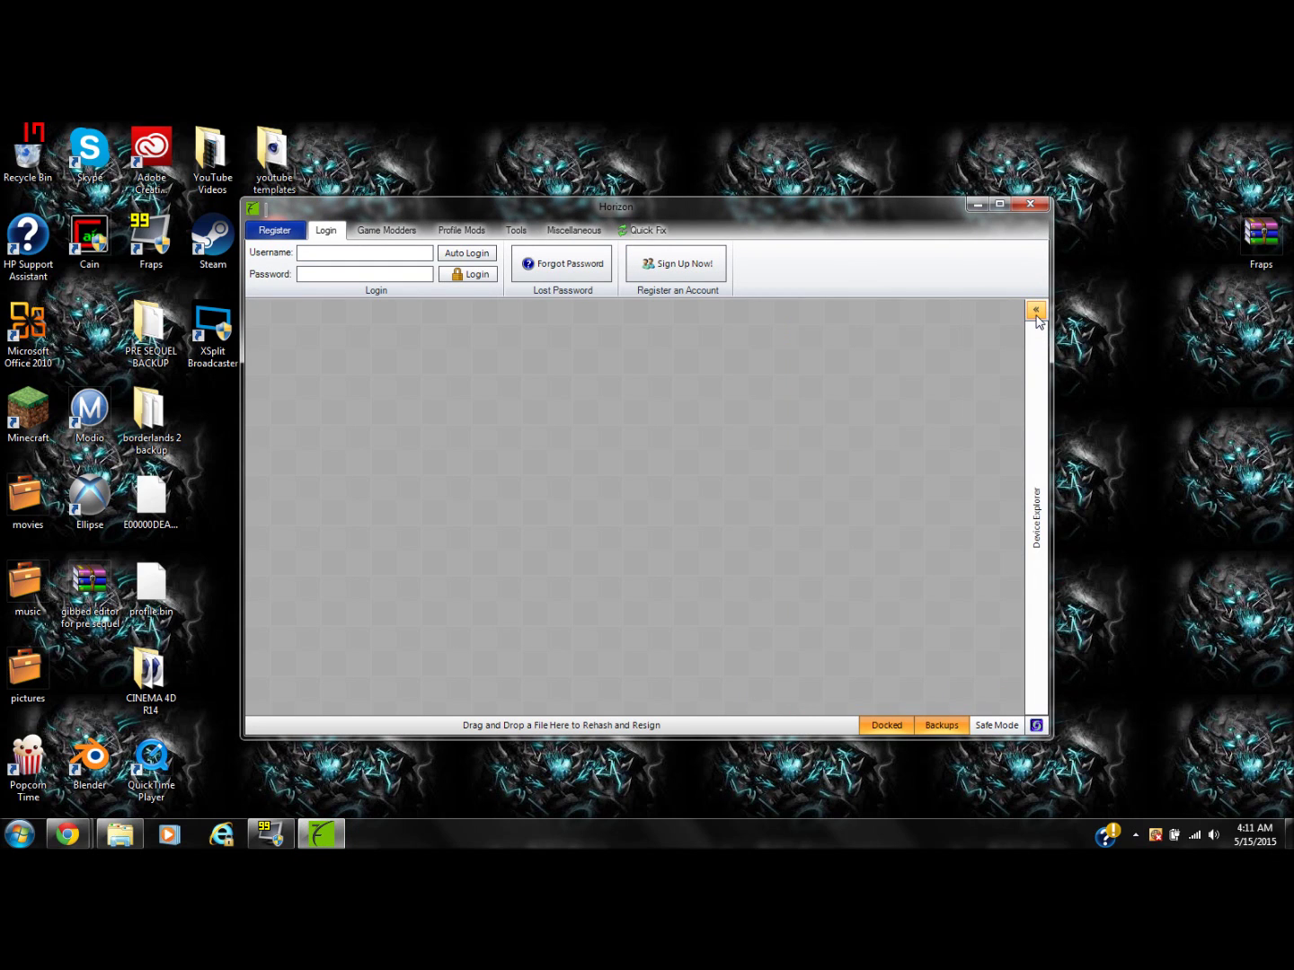
- In Horizon, open the Axton - Level 72 save from Flash Drive > Games > Borderlands 2
left_click(1035, 312)
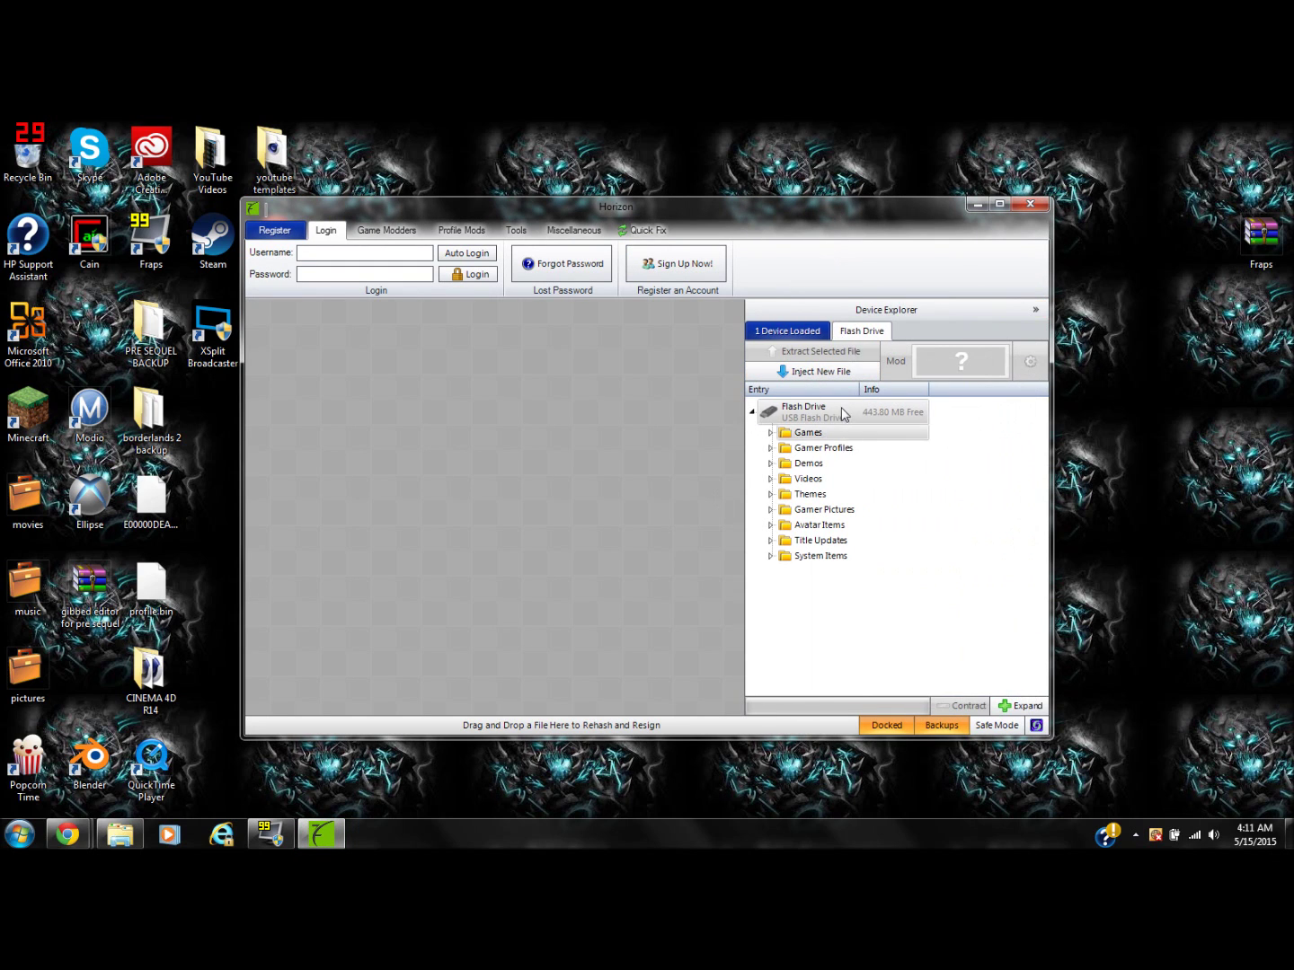
left_click(770, 434)
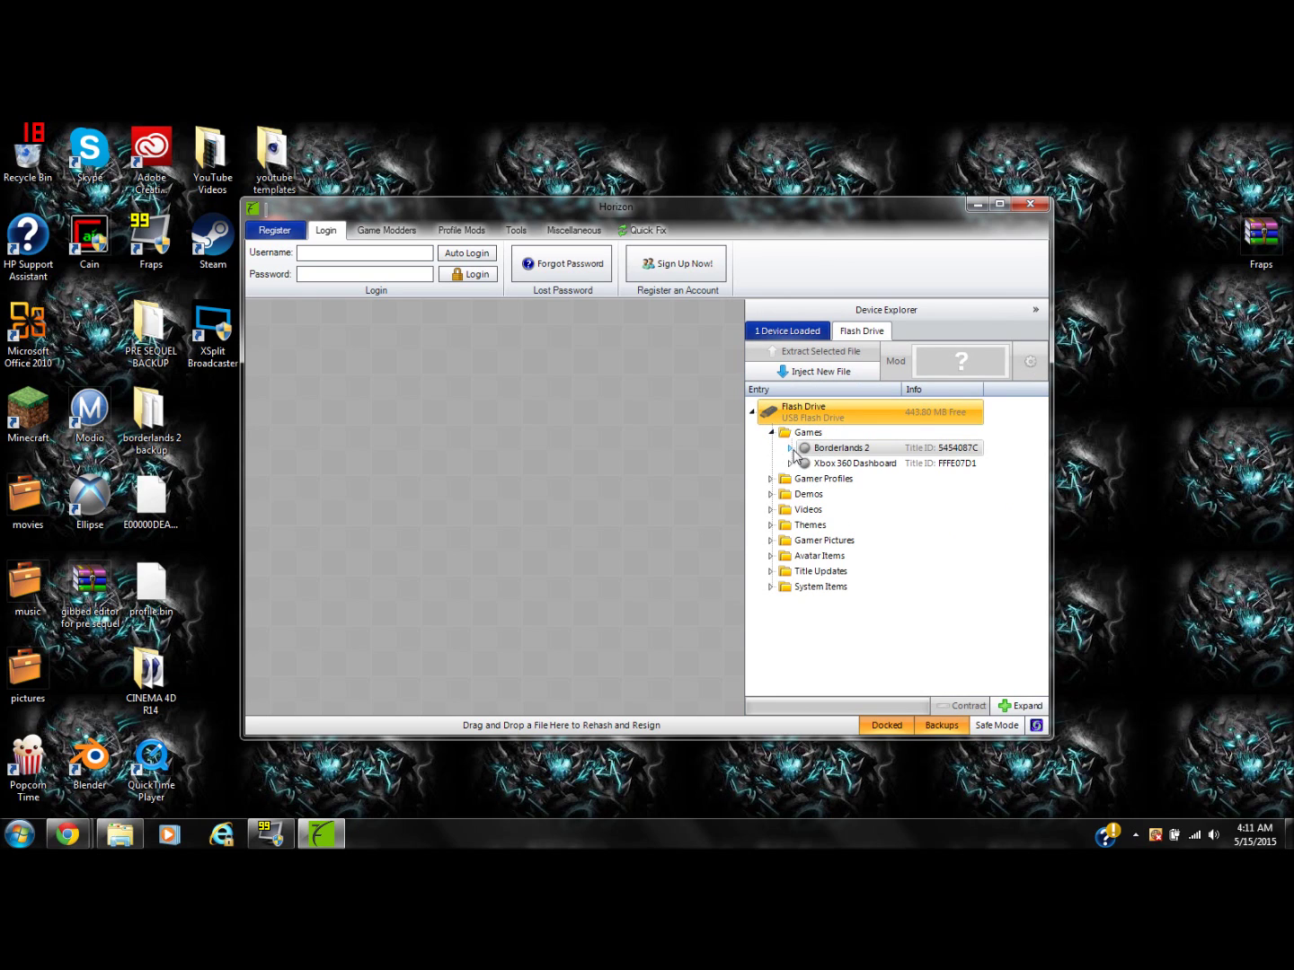
left_click(789, 448)
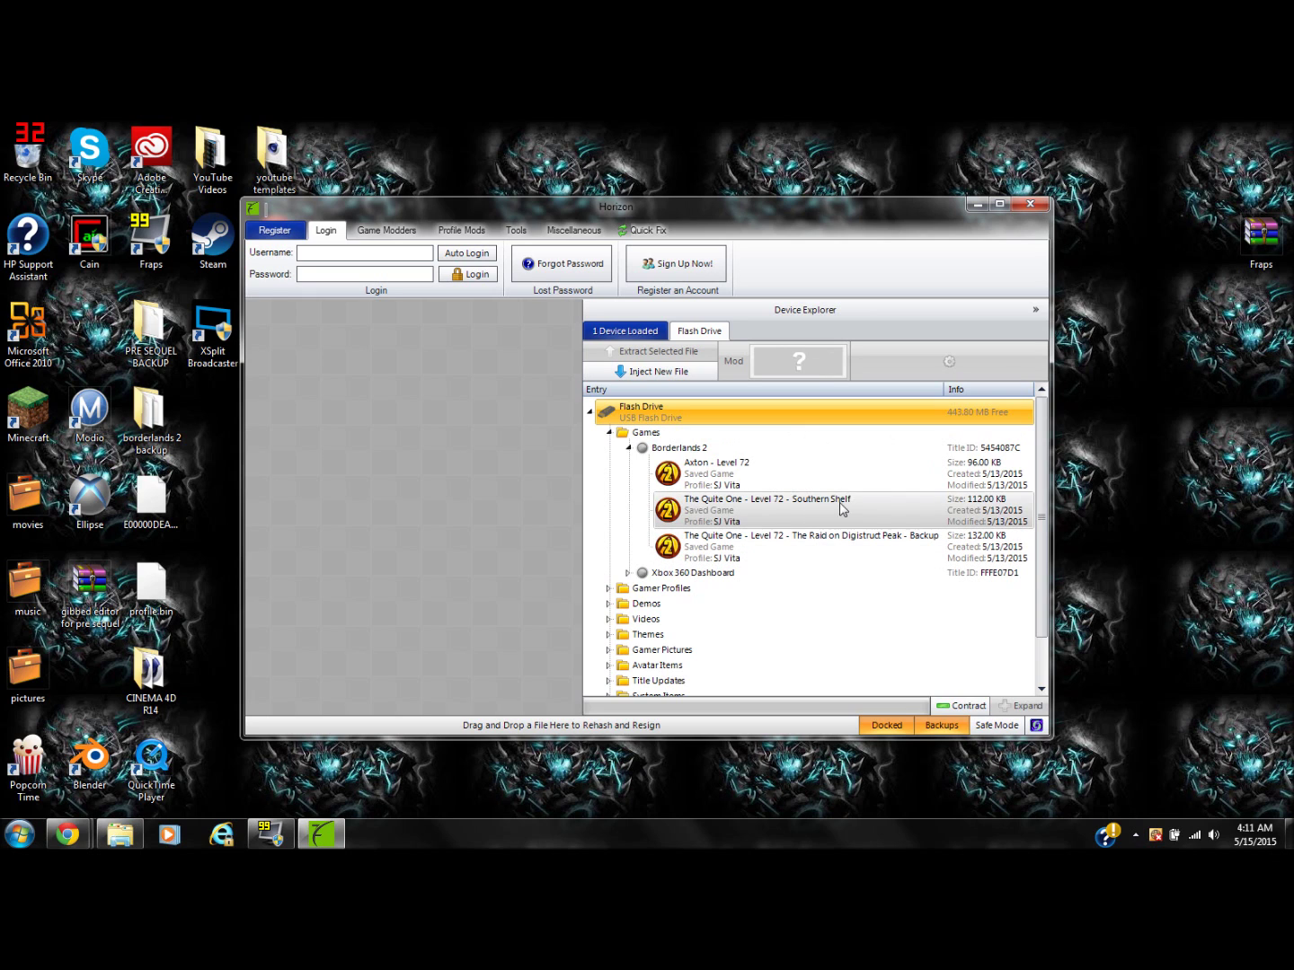
double_click(756, 484)
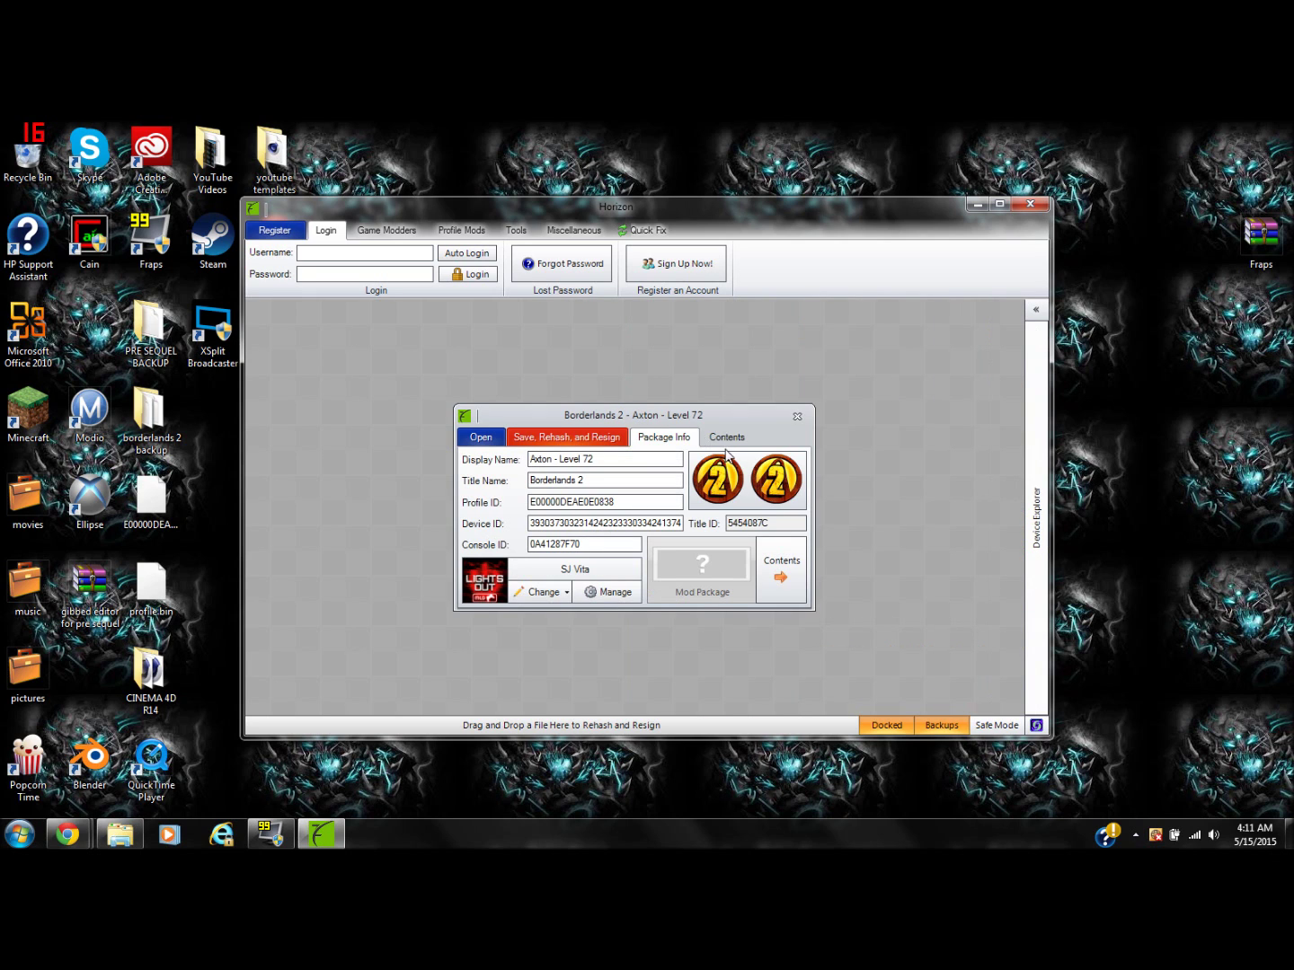
- Extract SaveGame.sav from the Axton package's contents to the Desktop, then minimize Horizon
left_click(725, 440)
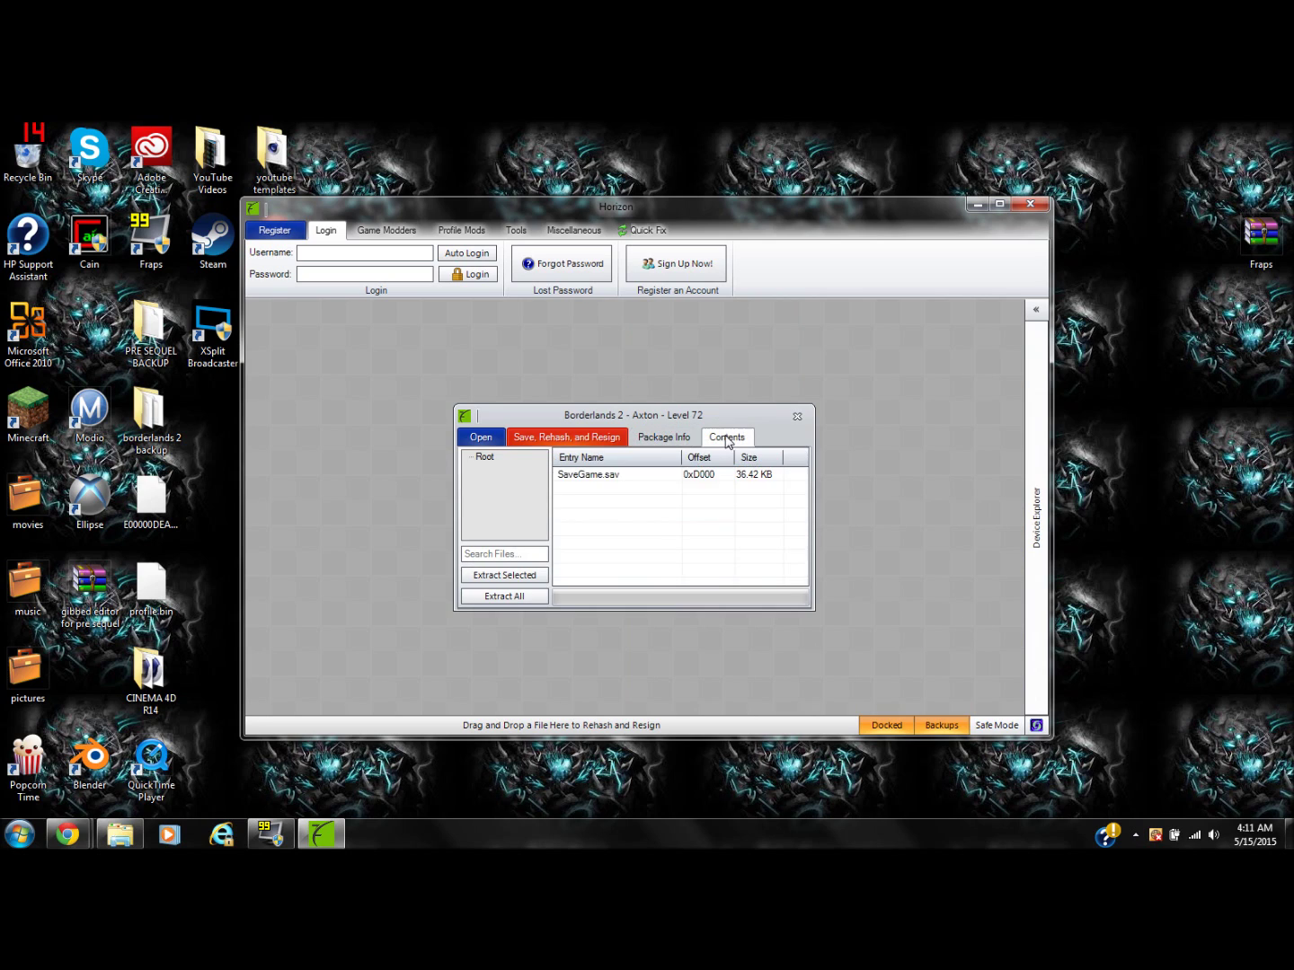
right_click(665, 477)
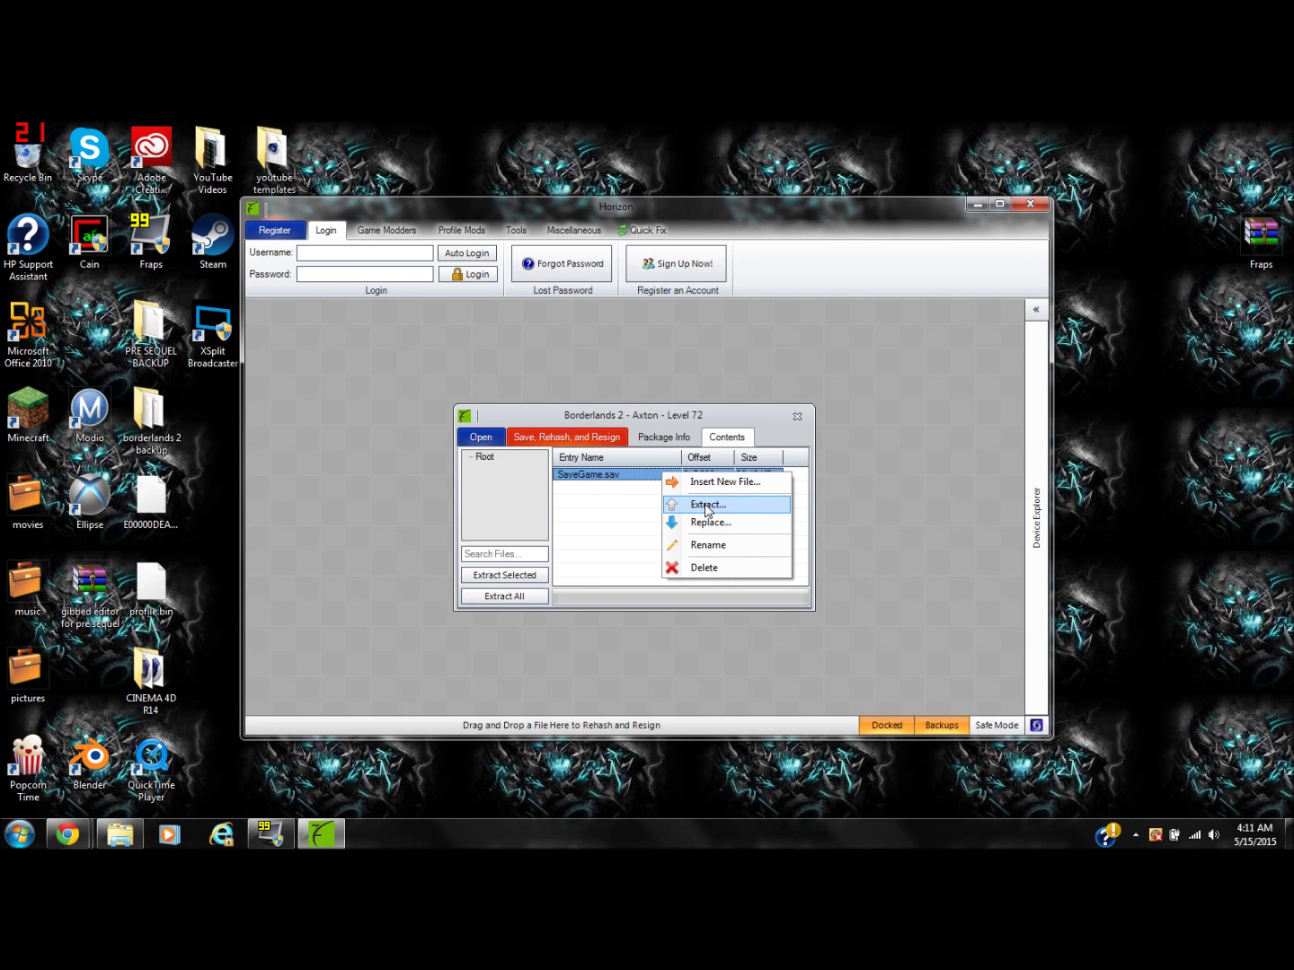
left_click(707, 506)
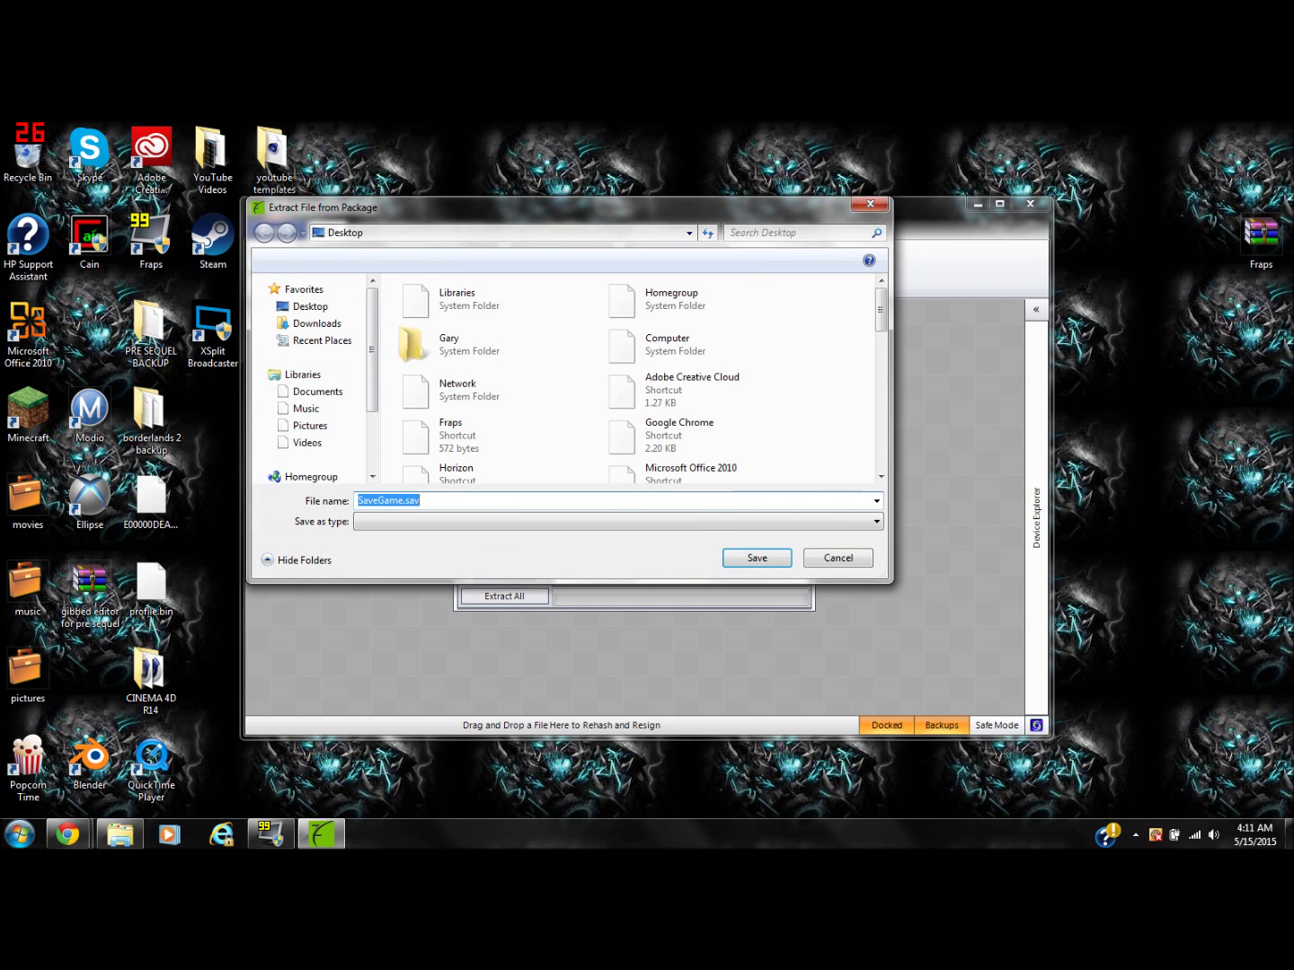
left_click(311, 310)
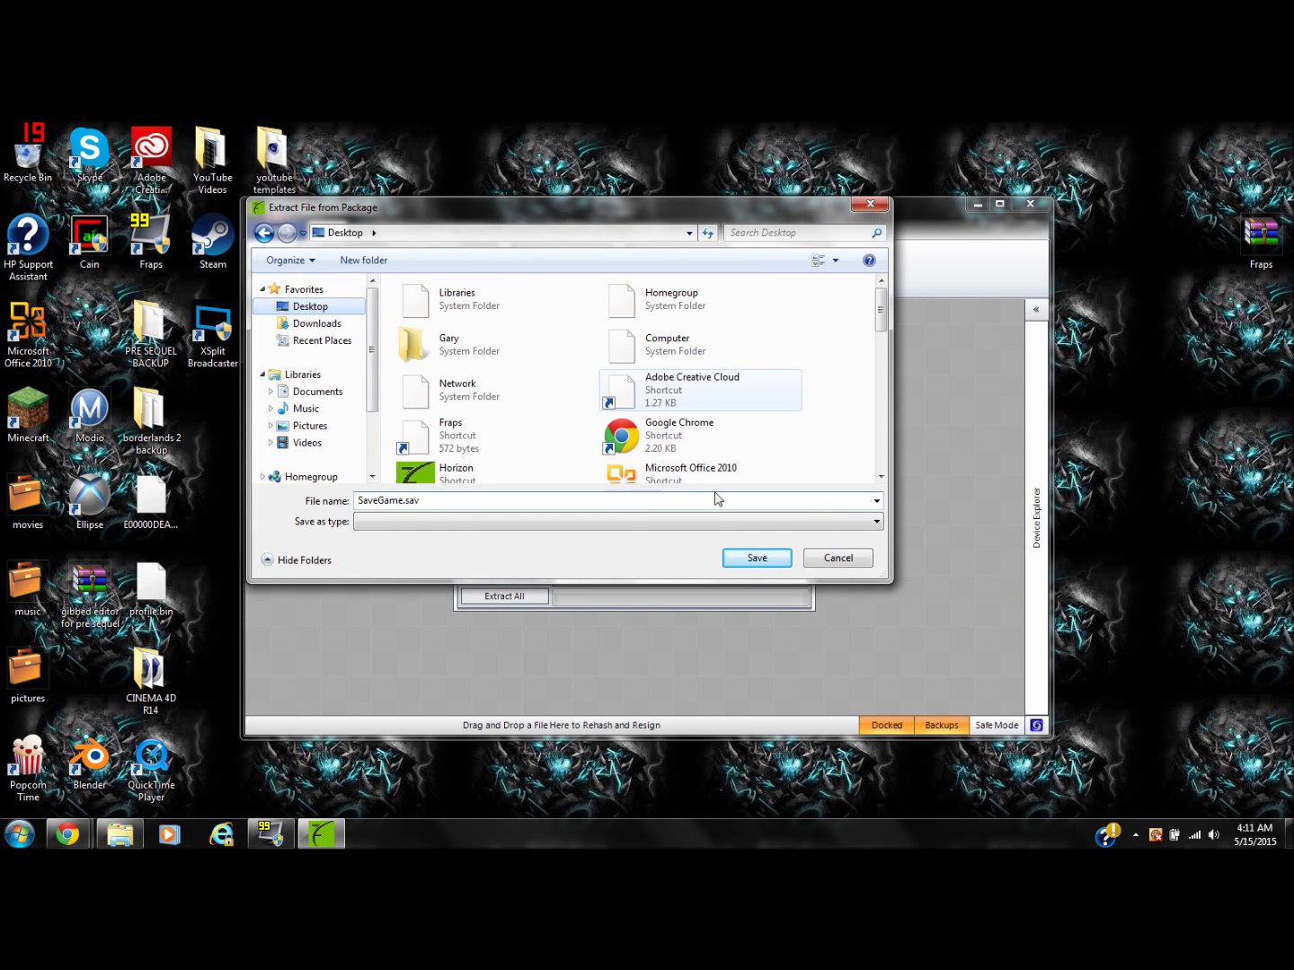
left_click(755, 557)
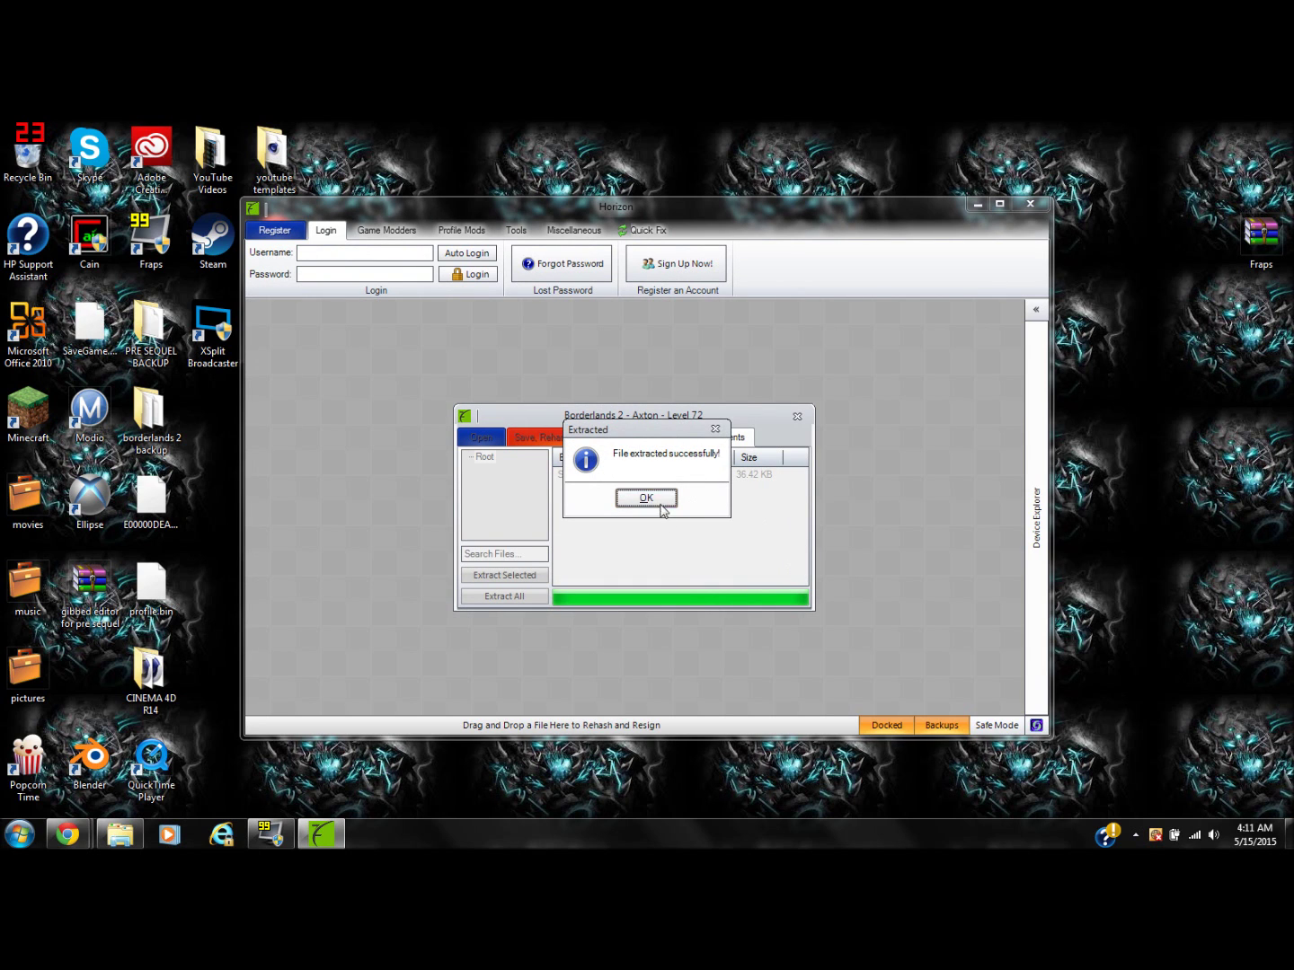
left_click(660, 498)
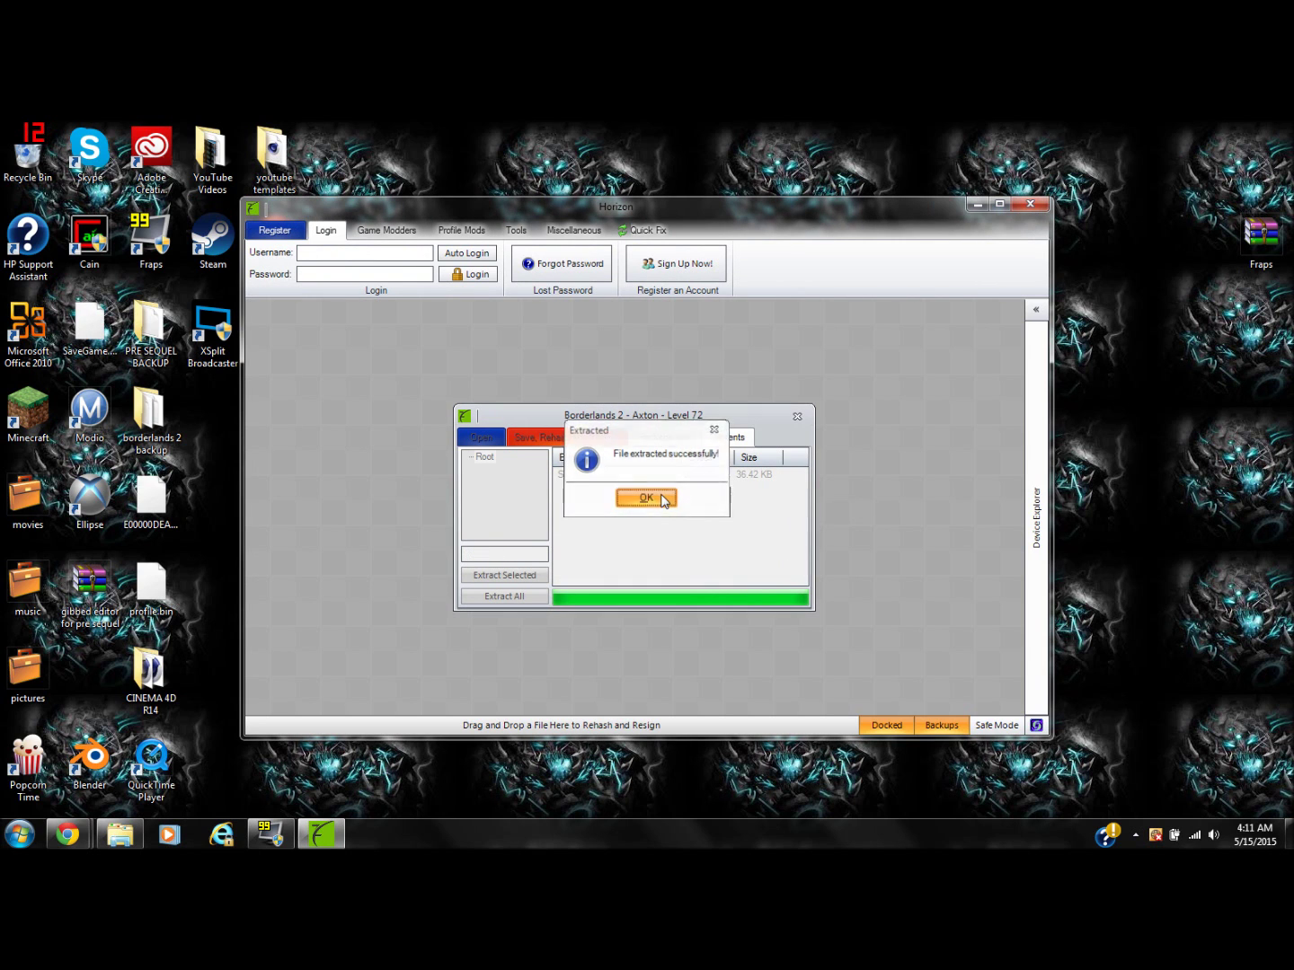
left_click(978, 206)
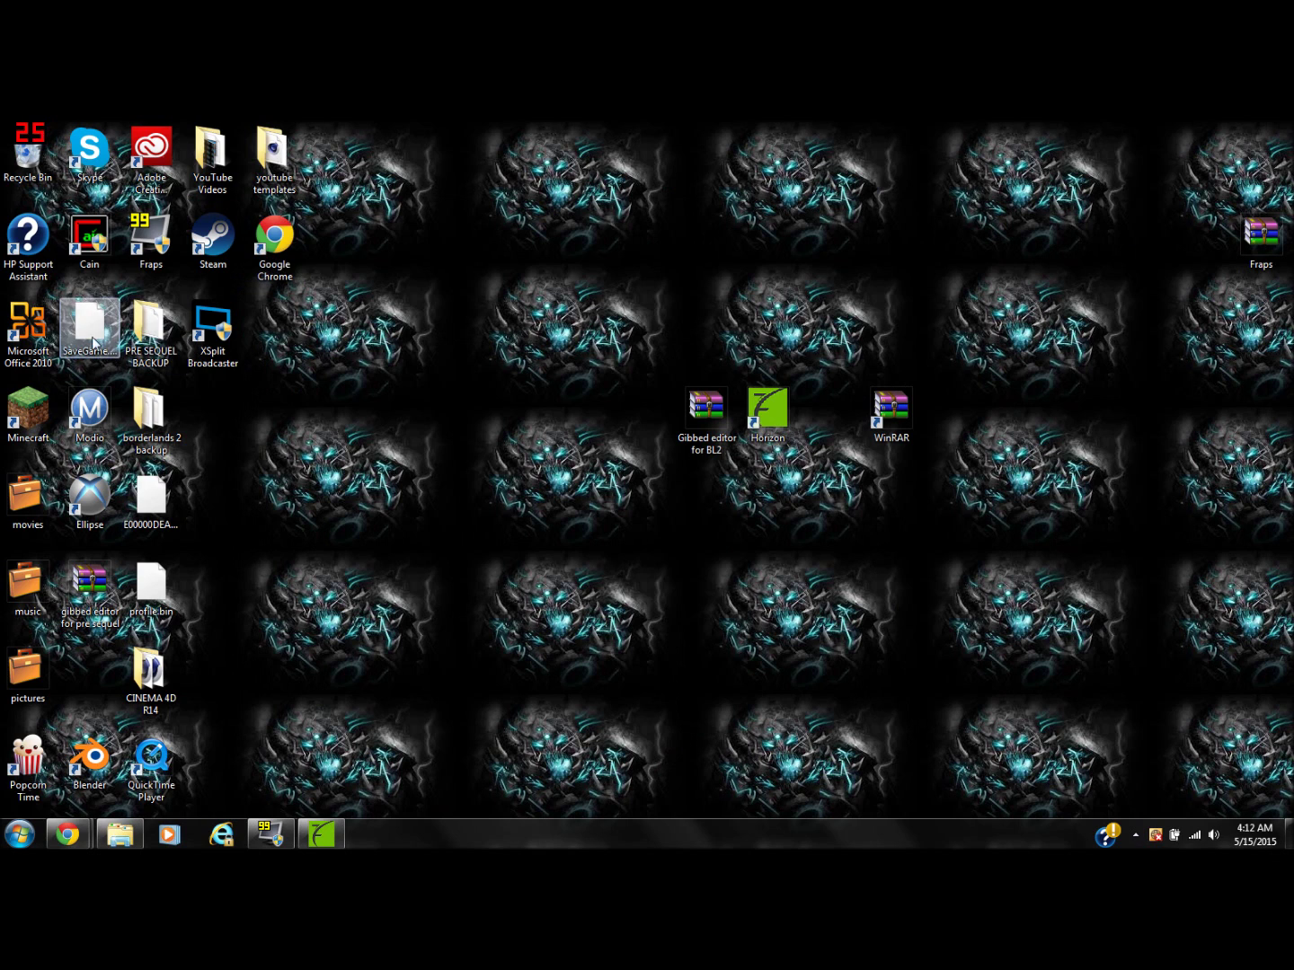
- Duplicate SaveGame.sav on the desktop and move the copy into the borderlands 2 backup folder
left_click_drag(92, 338, 522, 404)
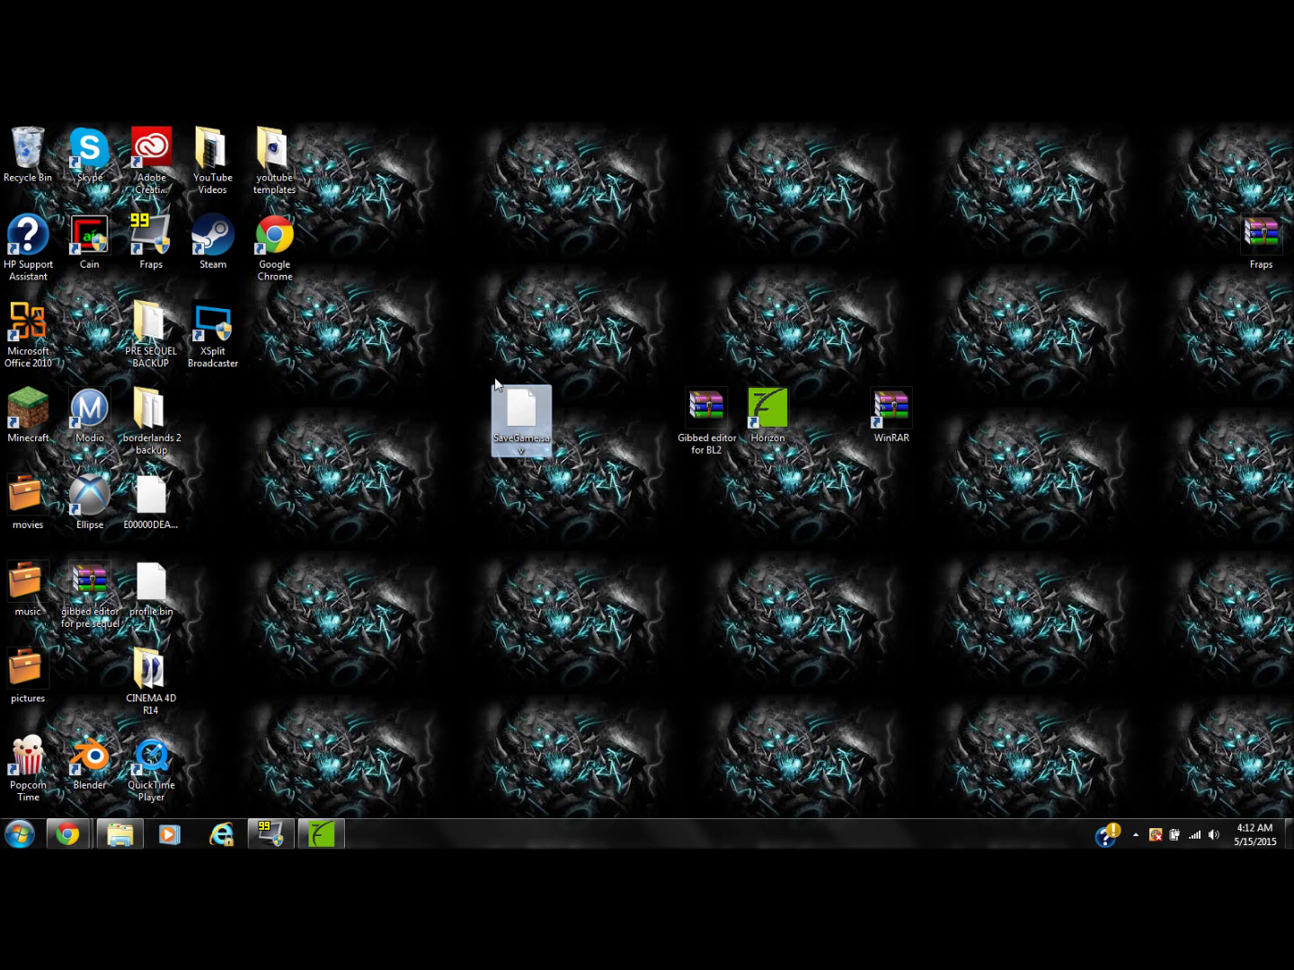
right_click(538, 402)
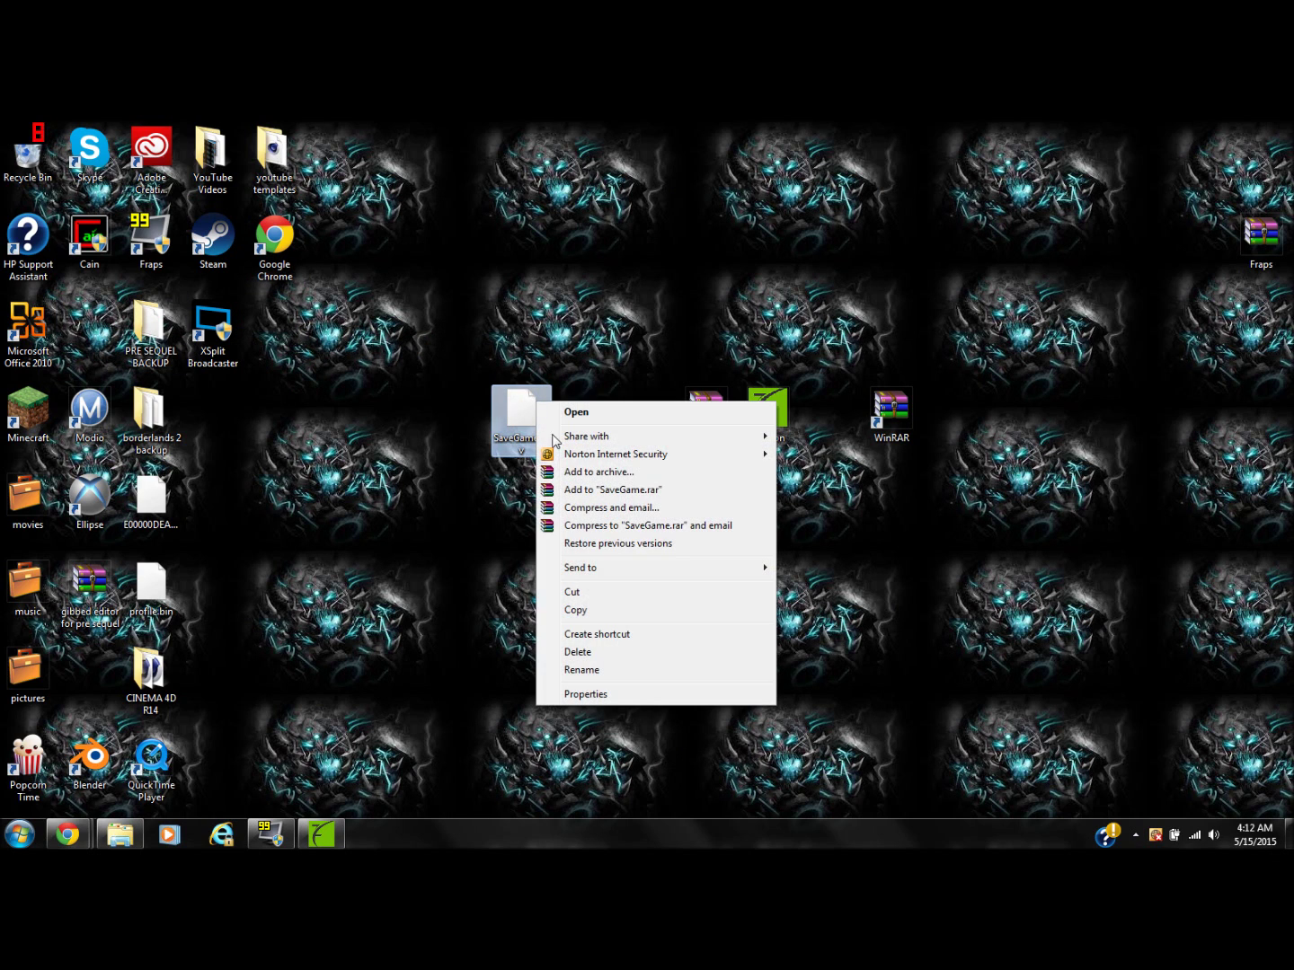
left_click(595, 618)
right_click(327, 469)
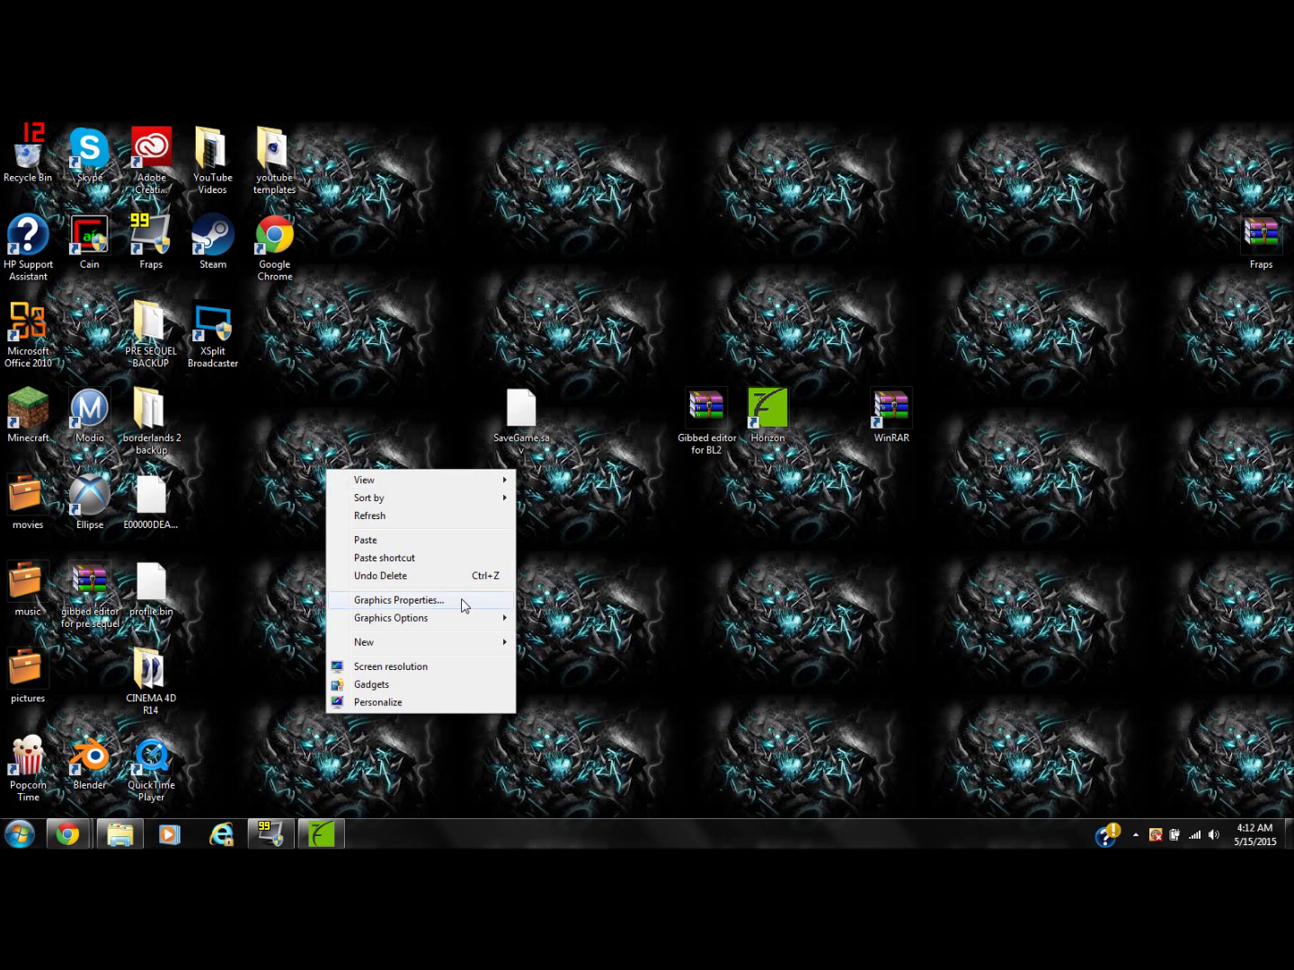
left_click(367, 543)
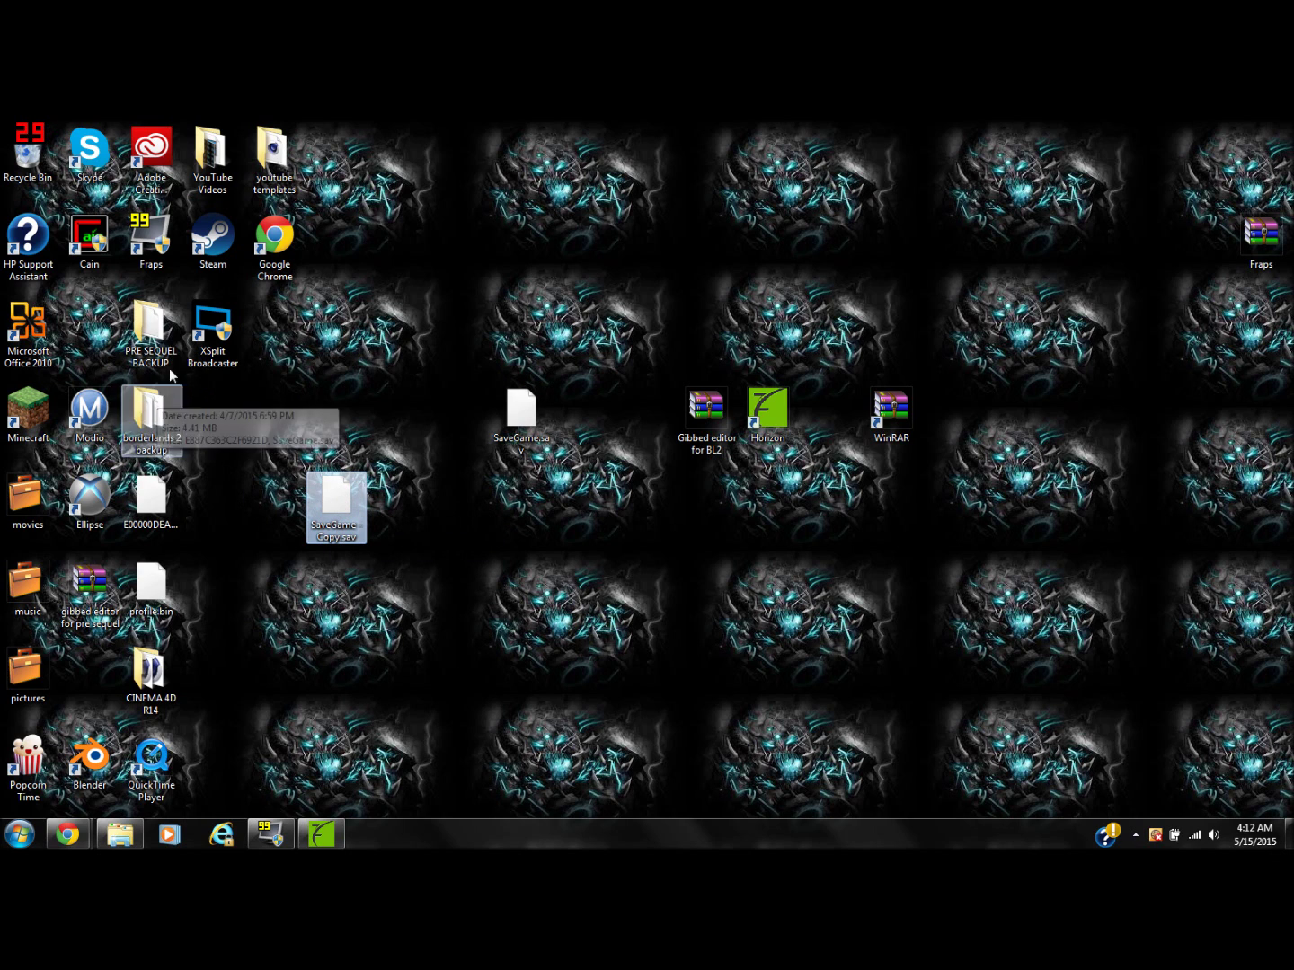
left_click_drag(326, 499, 155, 411)
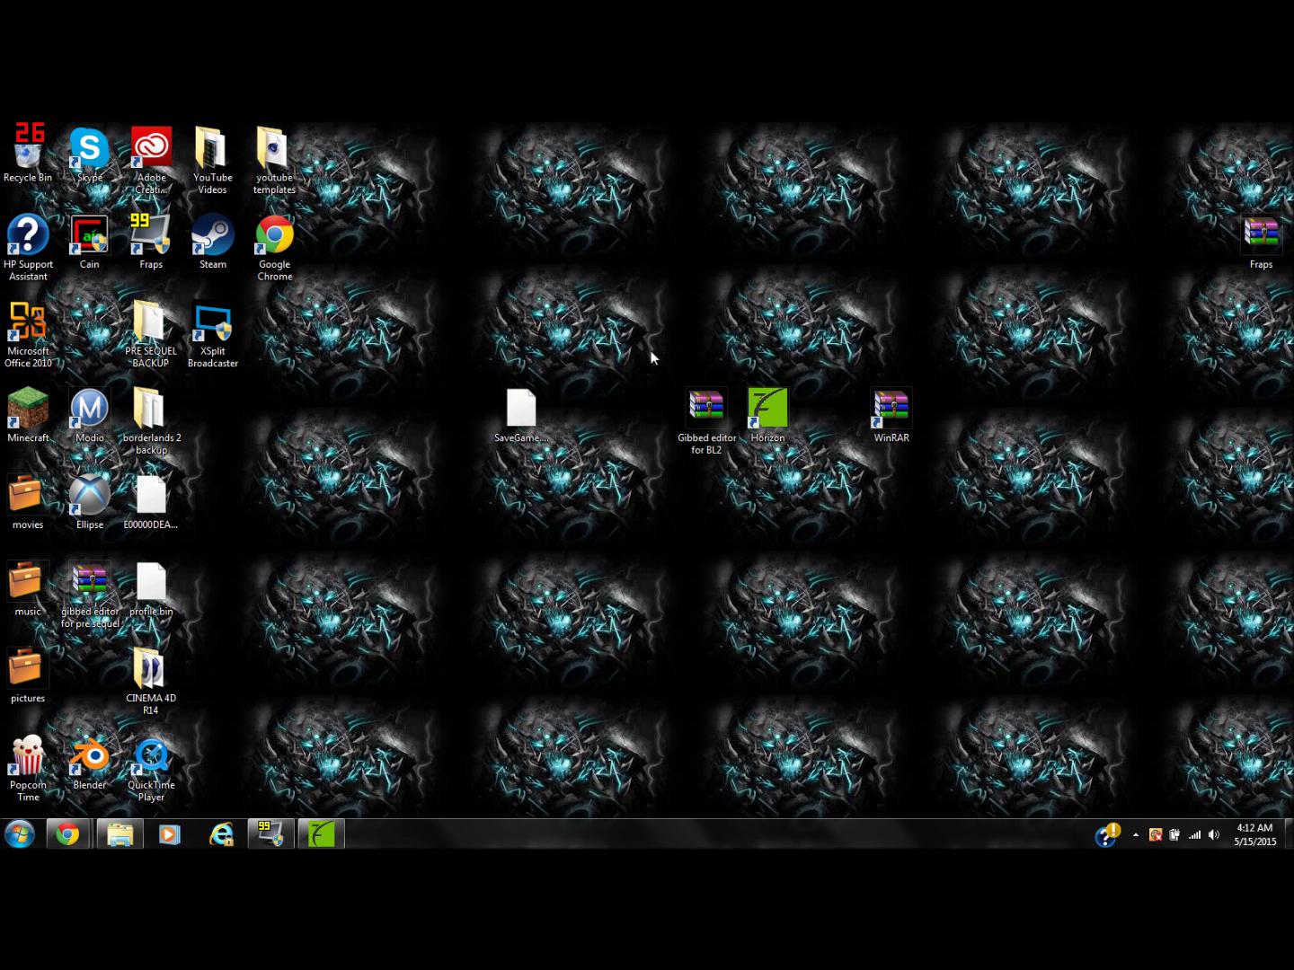
- Run the SaveEdit executable from Gibbed 224 inside the Gibbed editor for BL2 archive
double_click(702, 419)
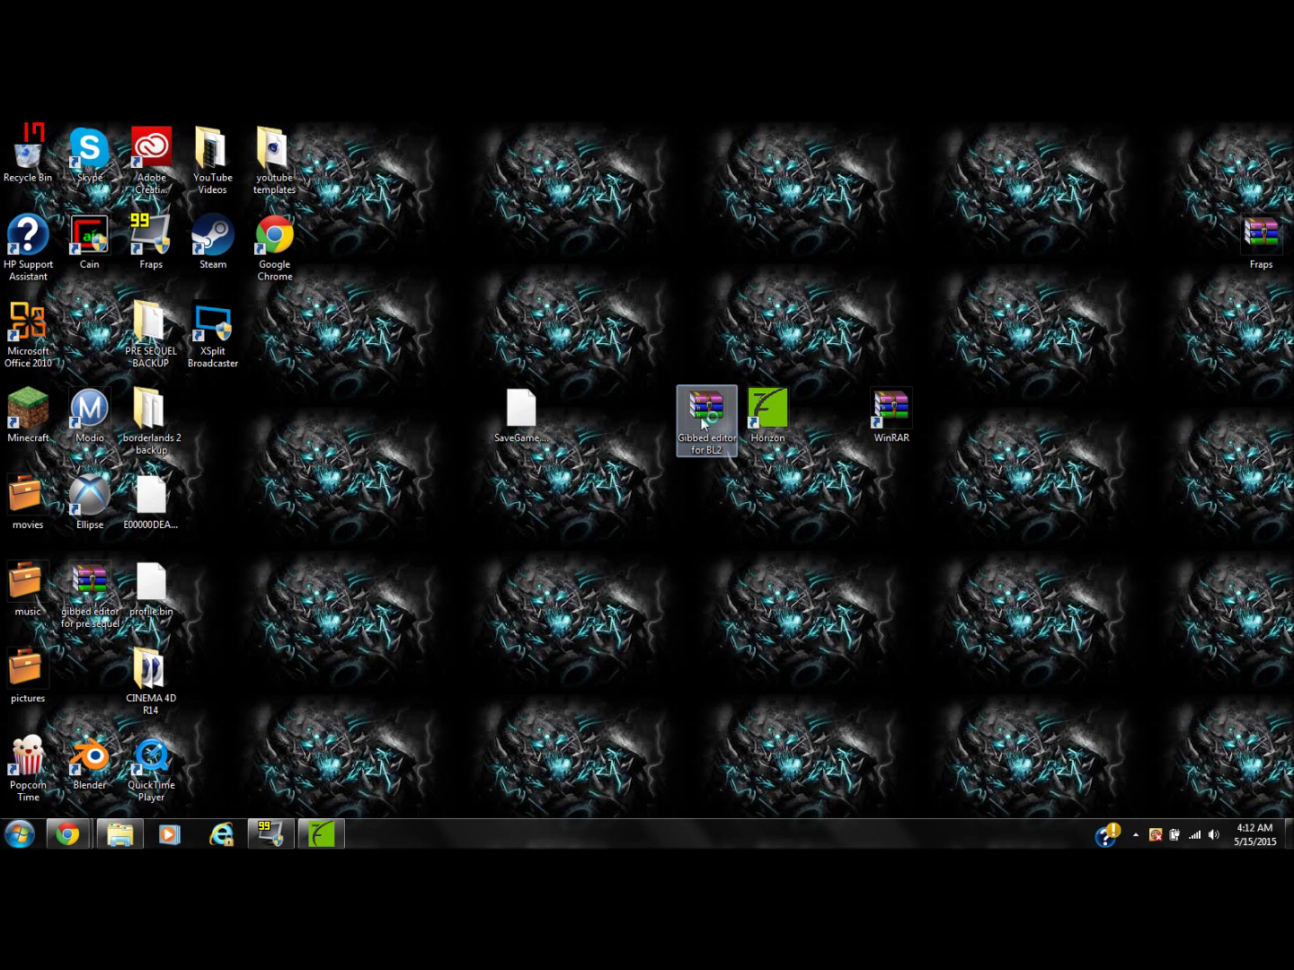
double_click(258, 364)
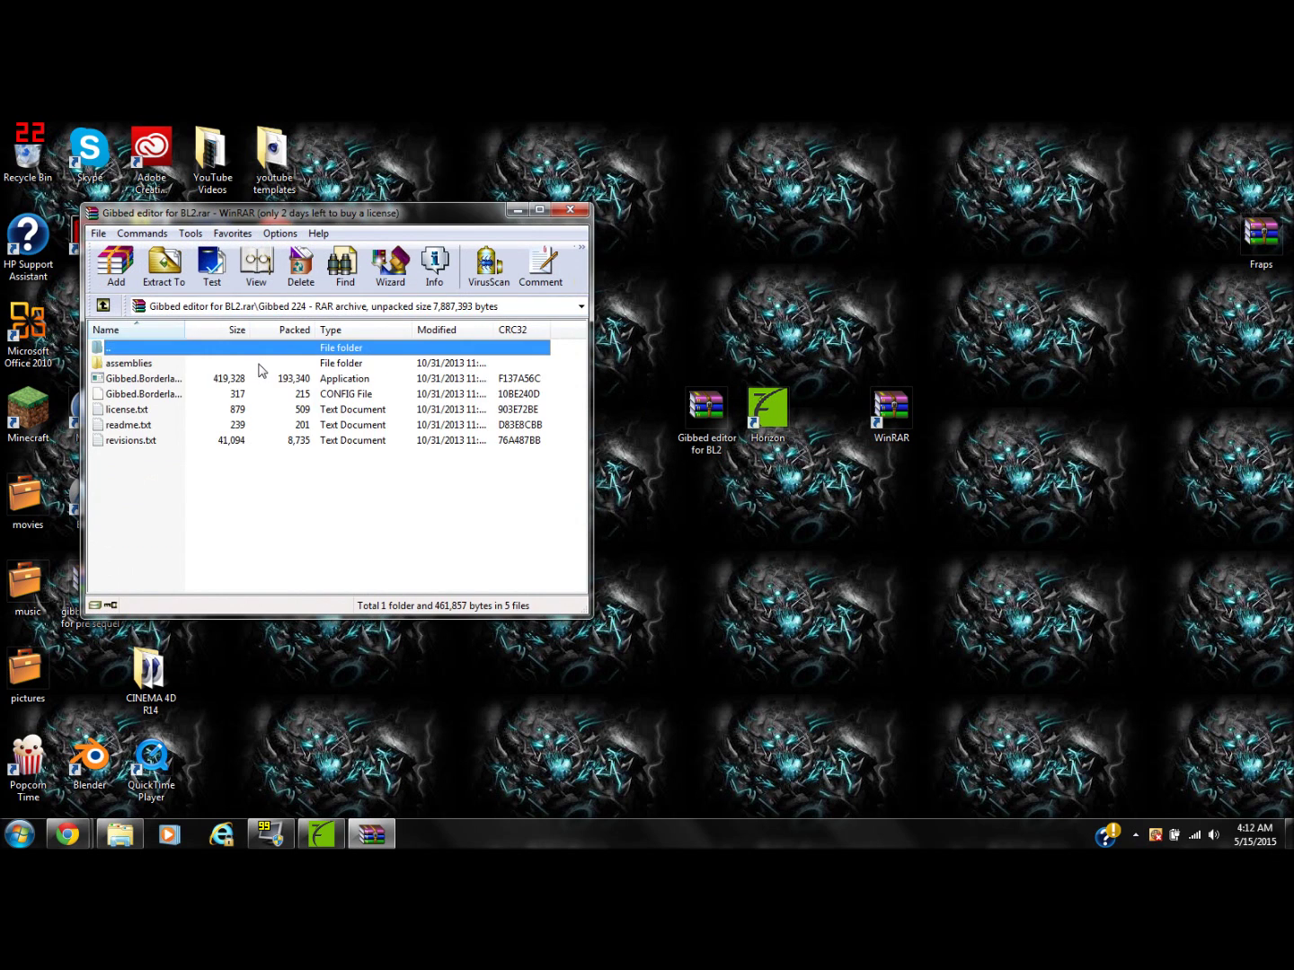
double_click(258, 381)
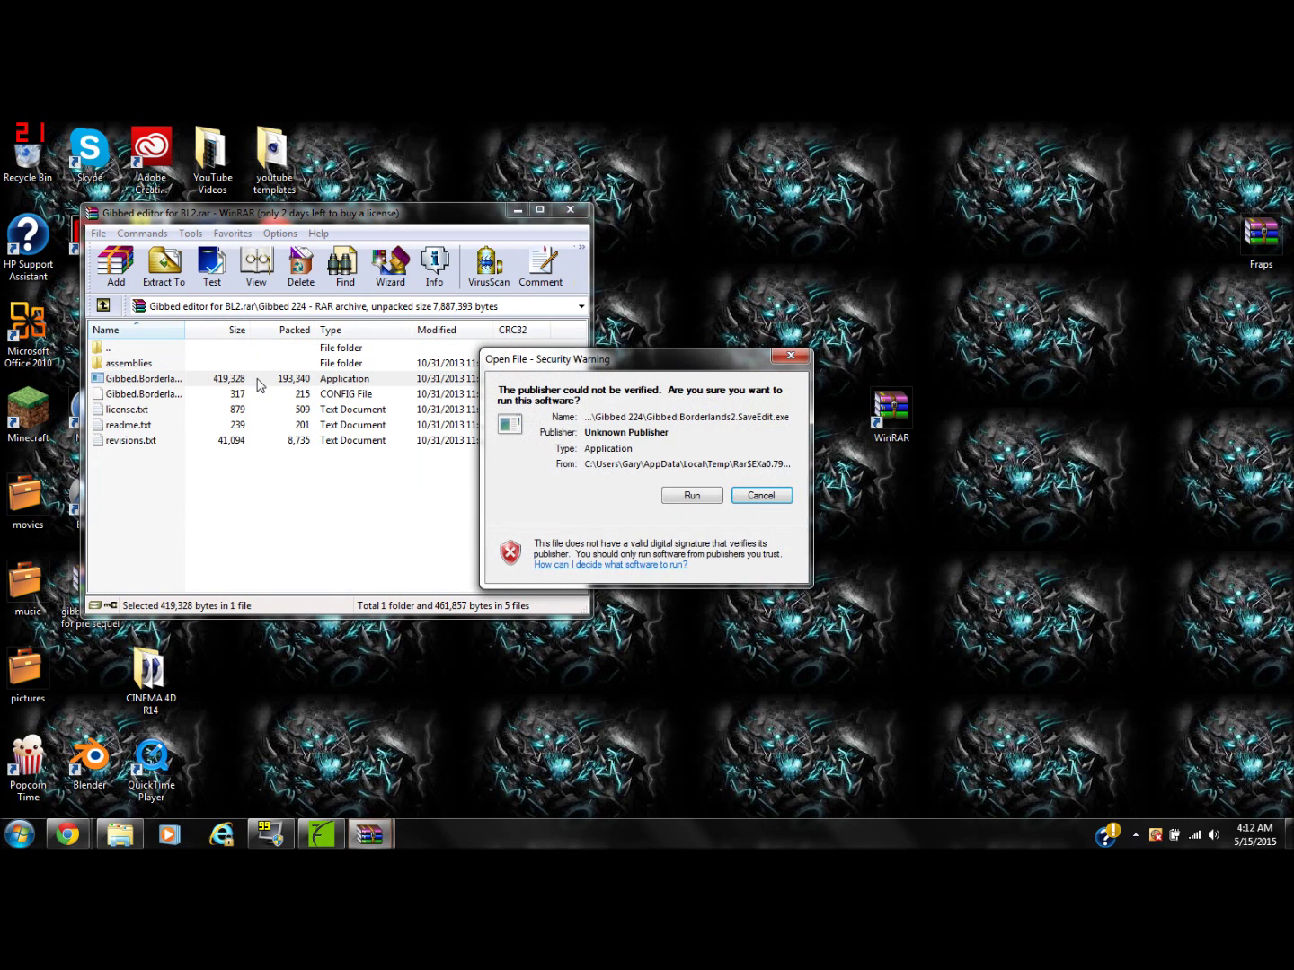
left_click(692, 496)
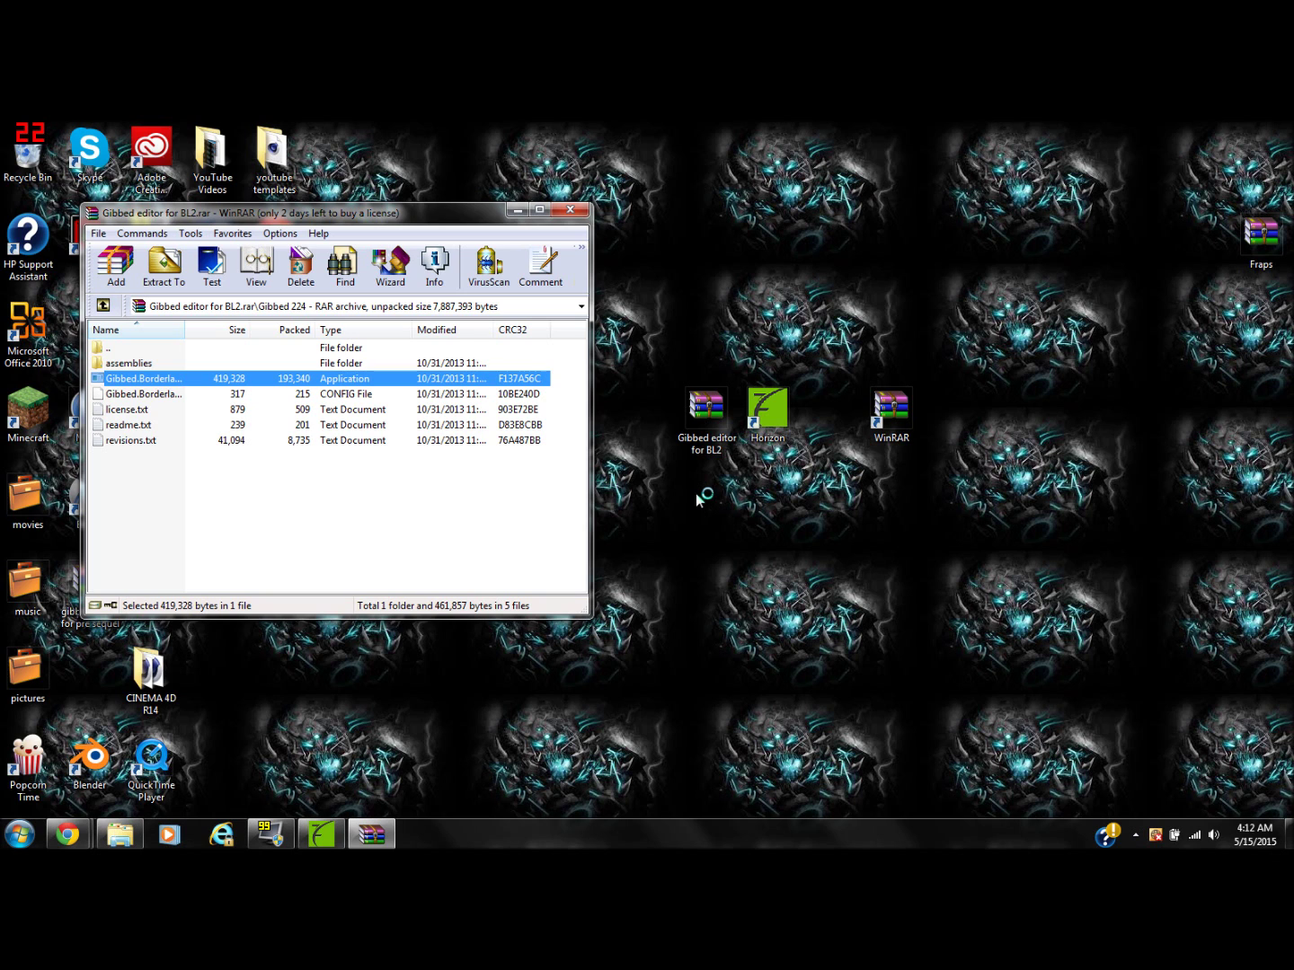
left_click(516, 212)
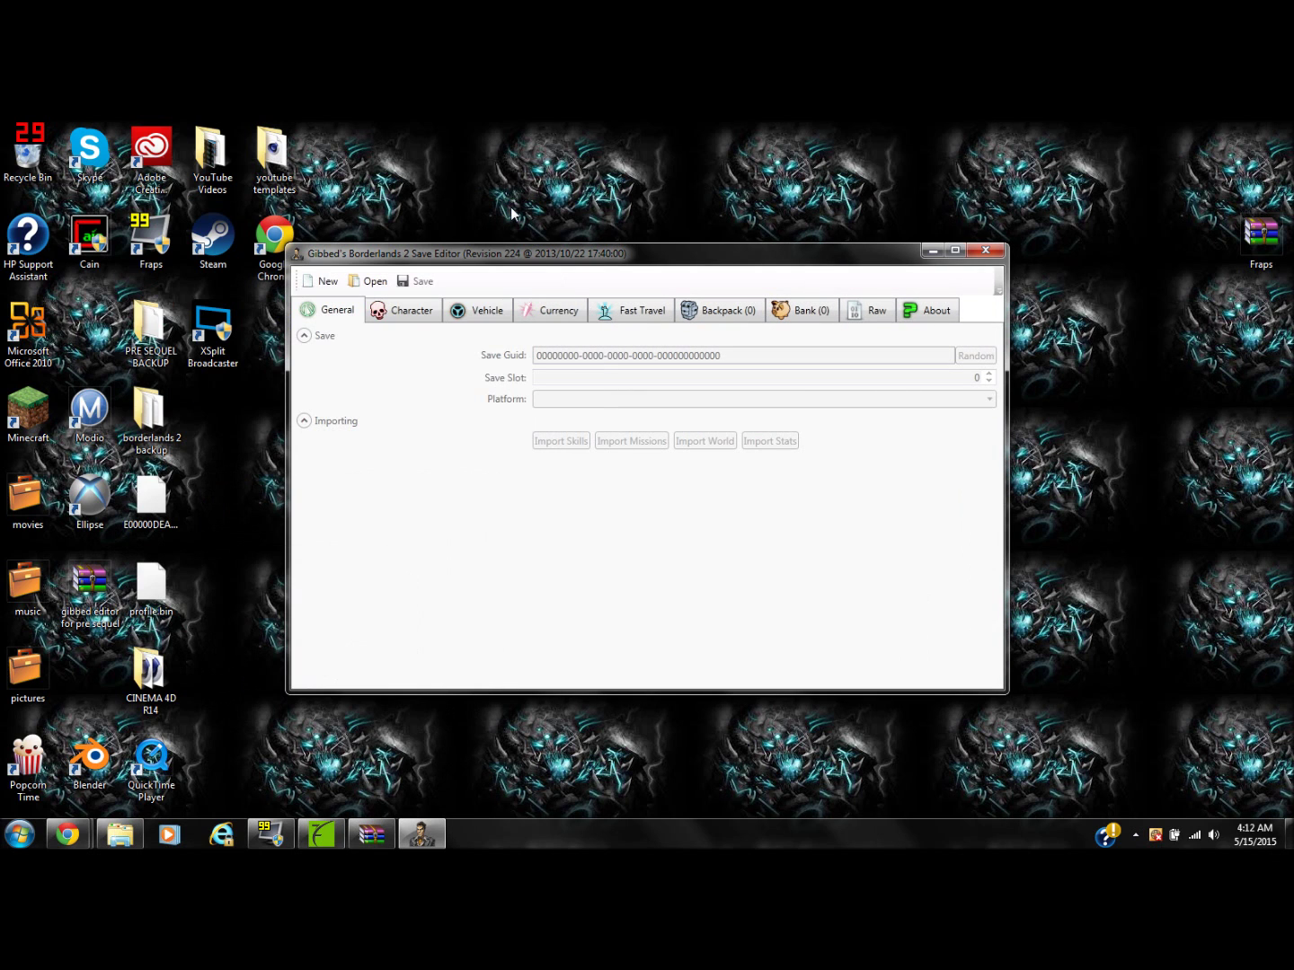
left_click(358, 283)
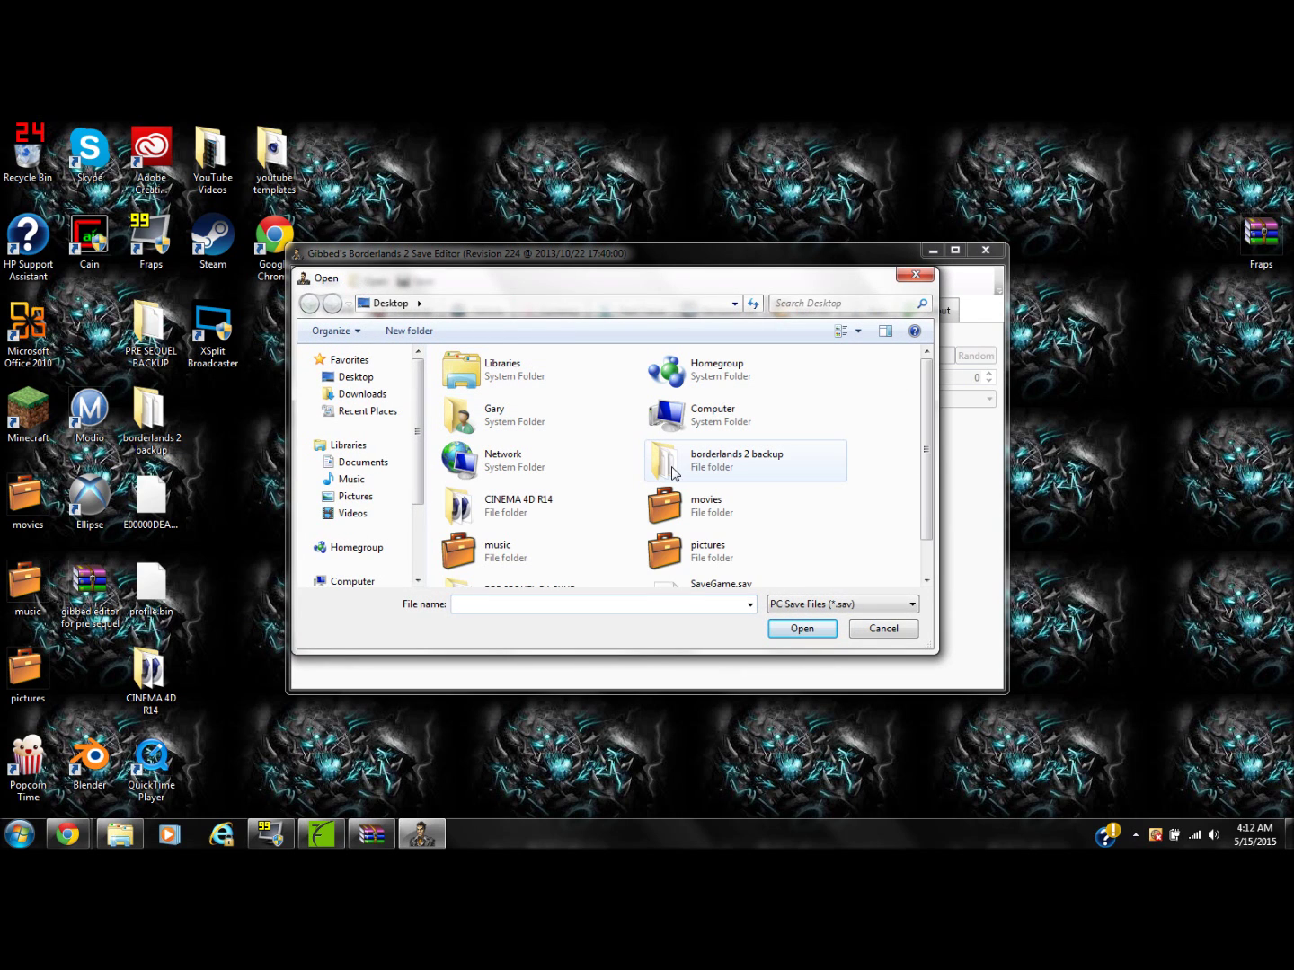
left_click(926, 580)
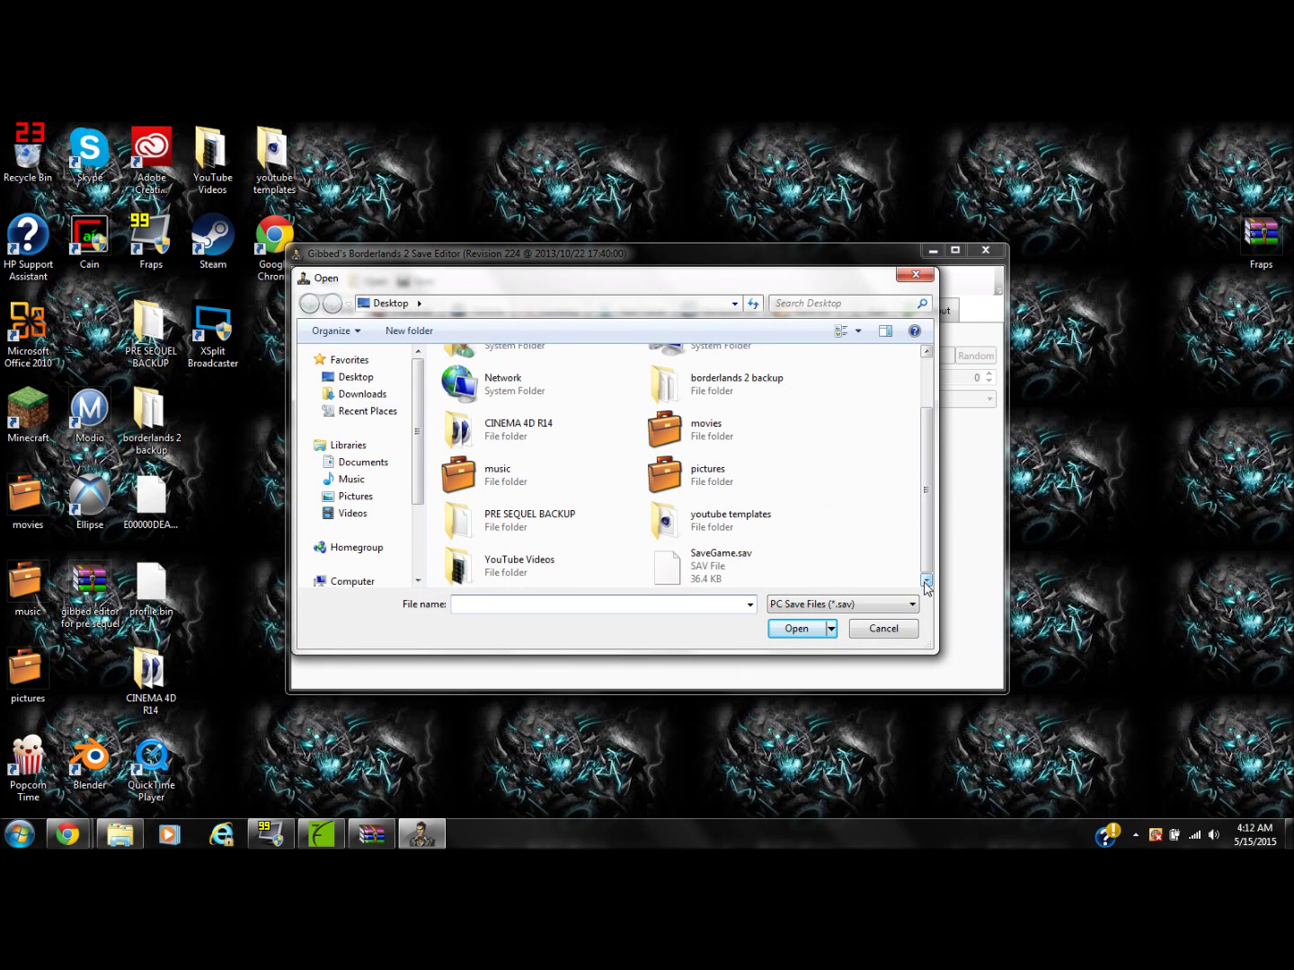
left_click(716, 576)
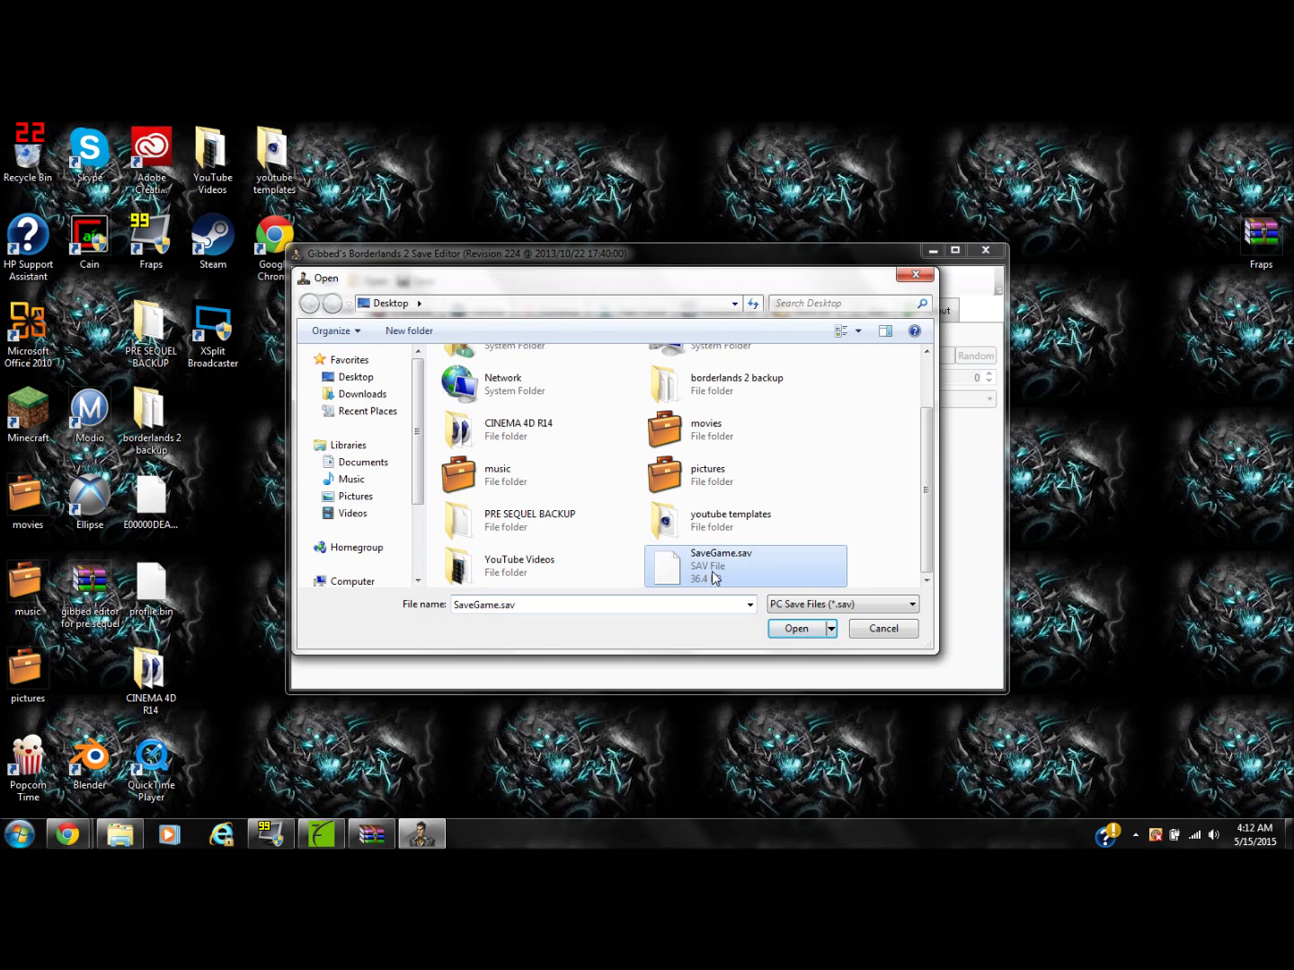
left_click(846, 605)
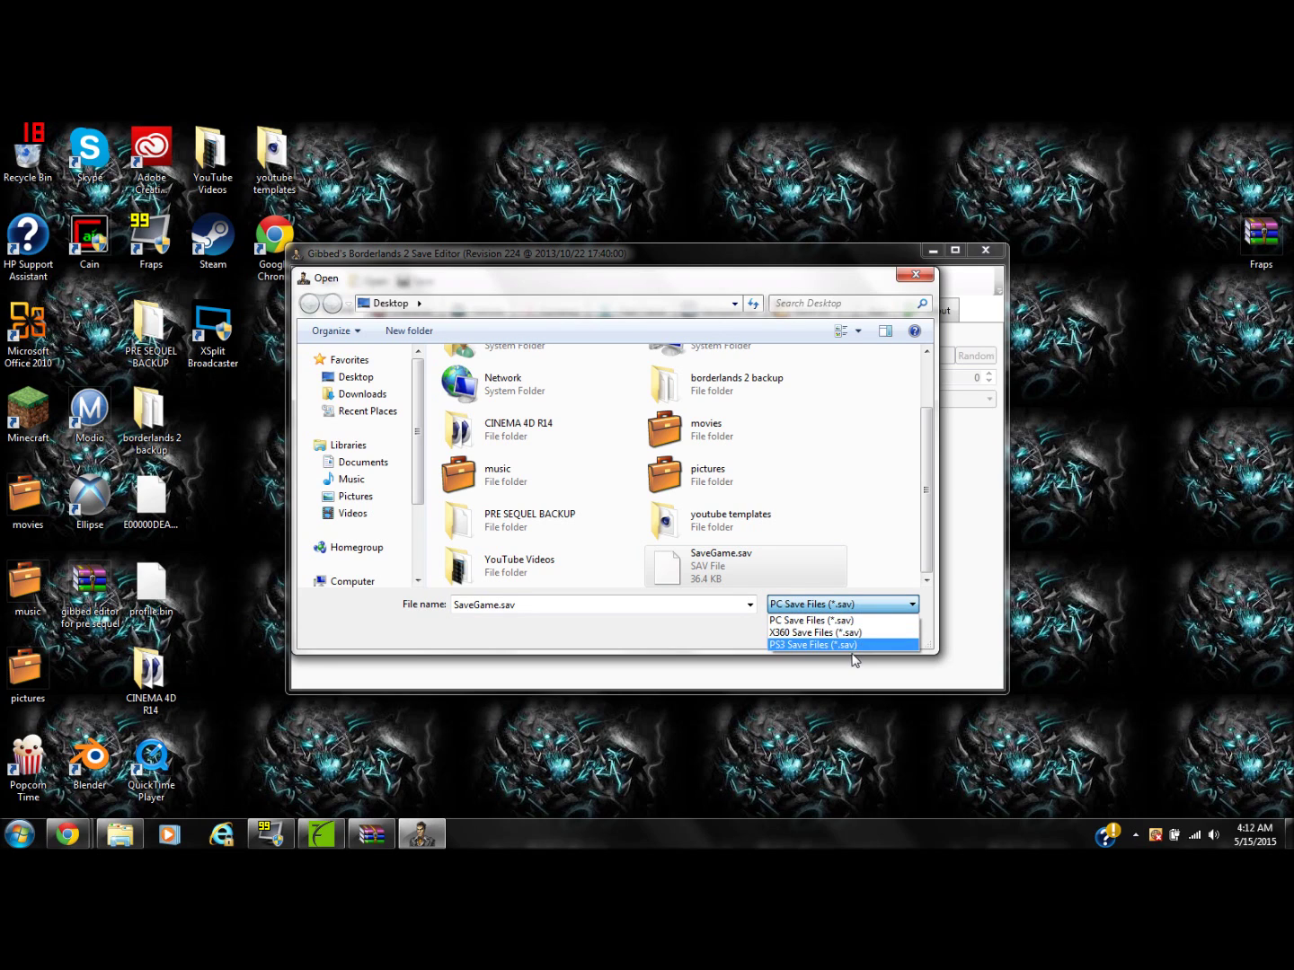
left_click(681, 643)
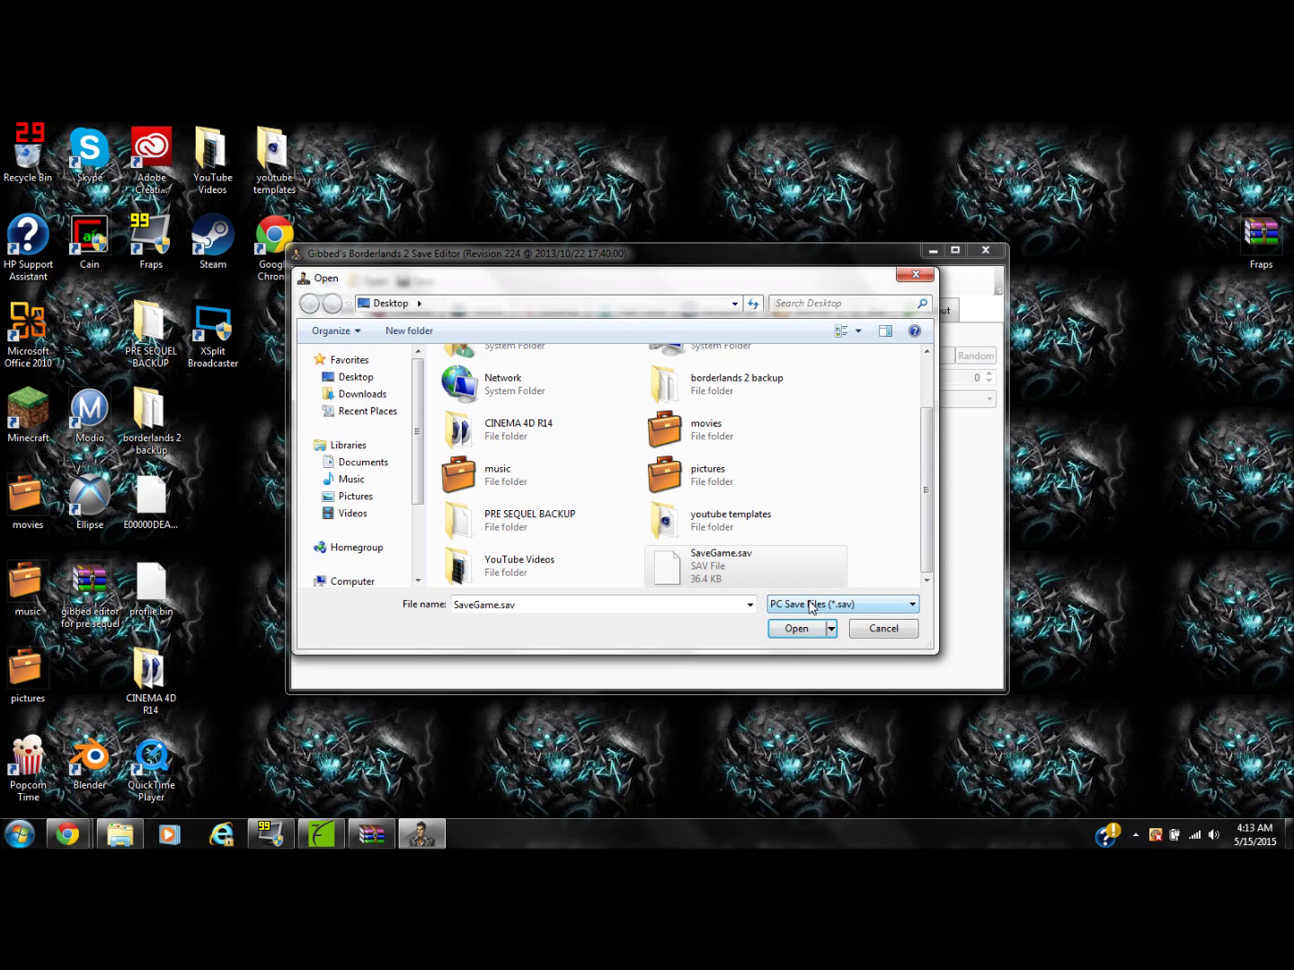
left_click(786, 628)
left_click(796, 629)
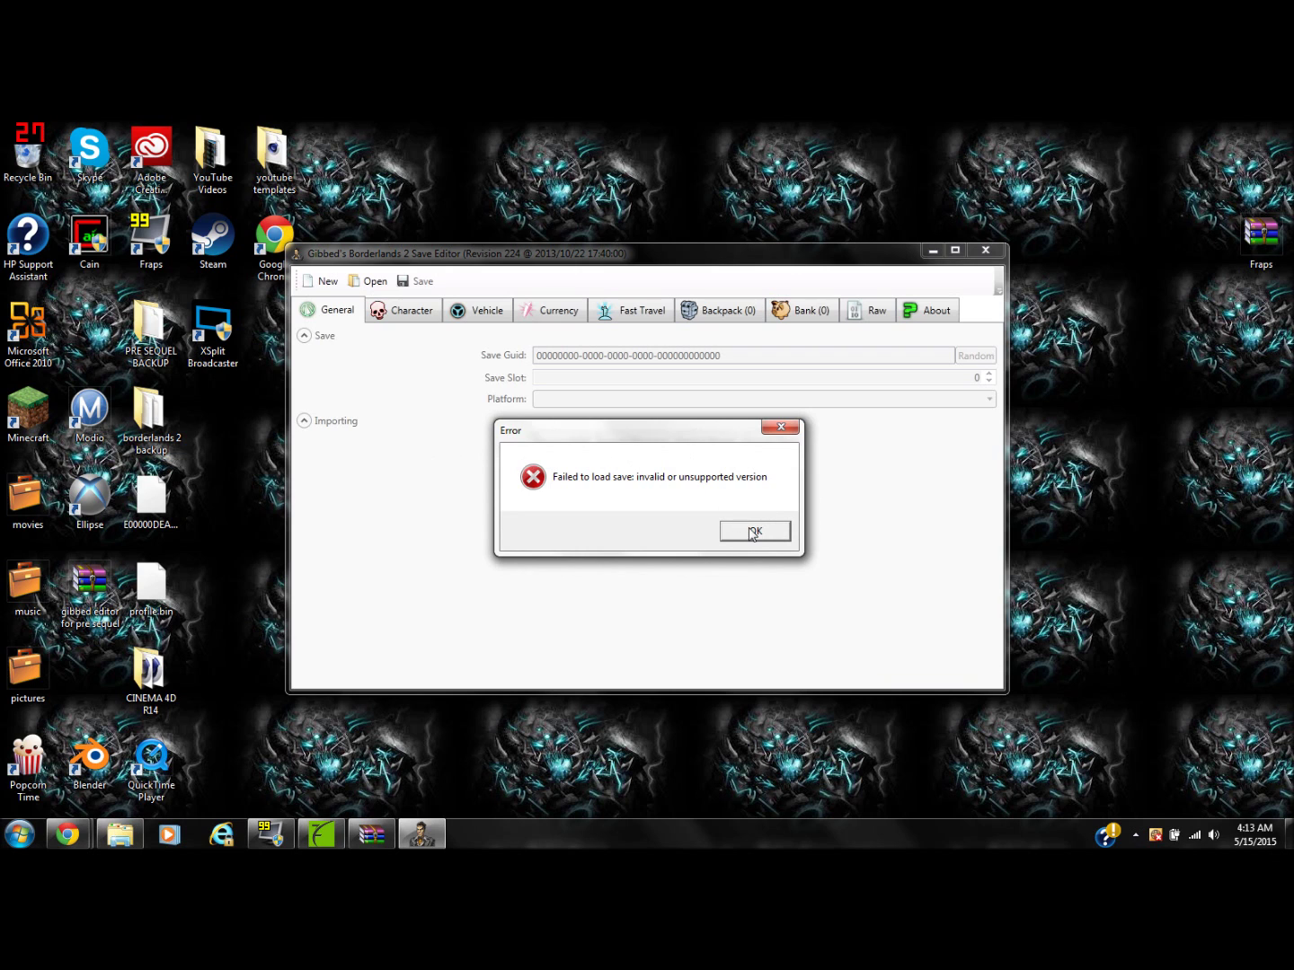
left_click(756, 532)
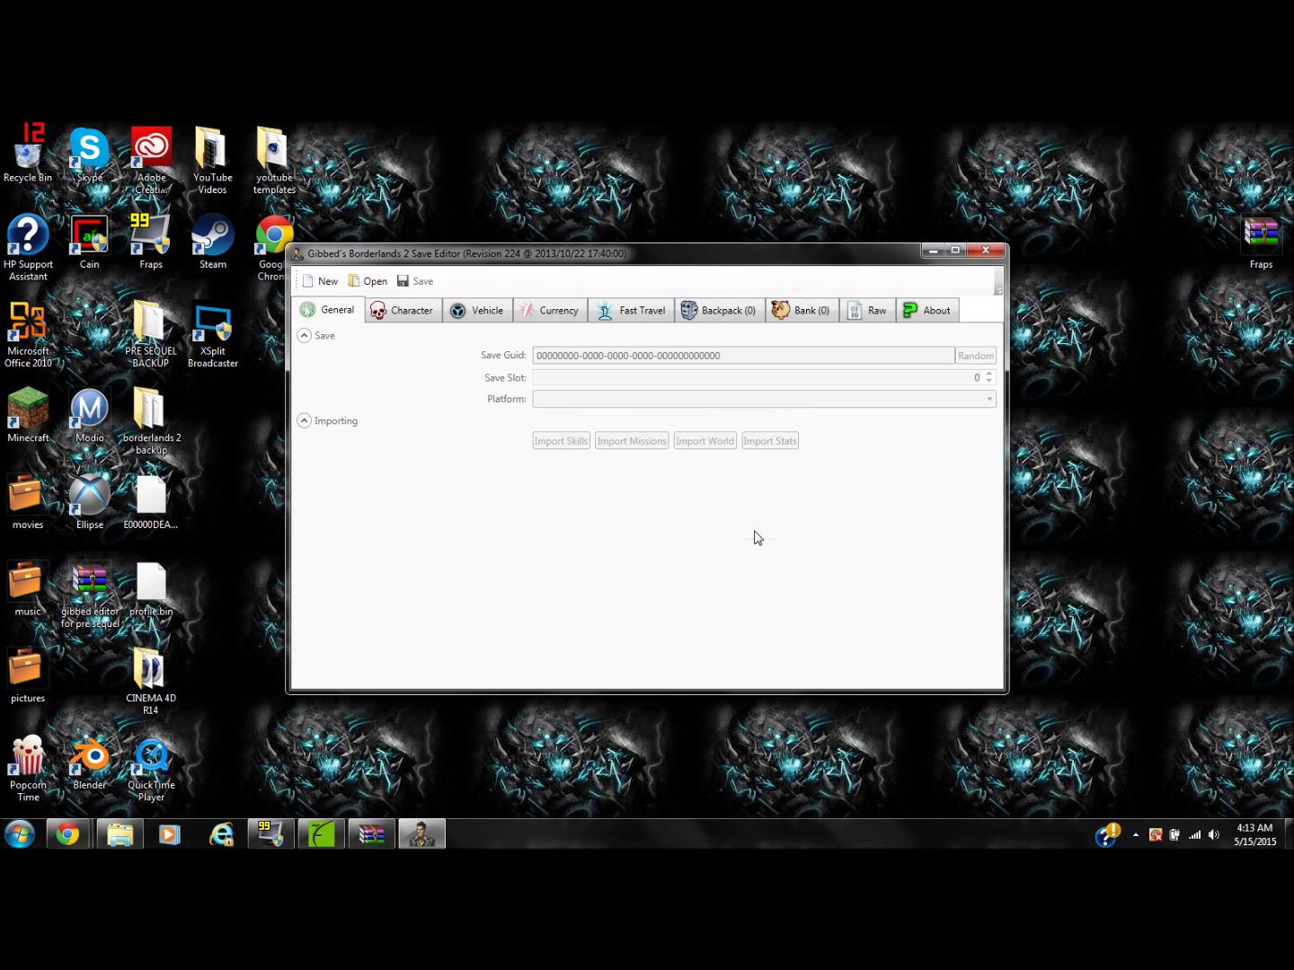
- Open SaveGame.sav in the editor with the file type set to X360 Save Files (*.sav)
left_click(376, 282)
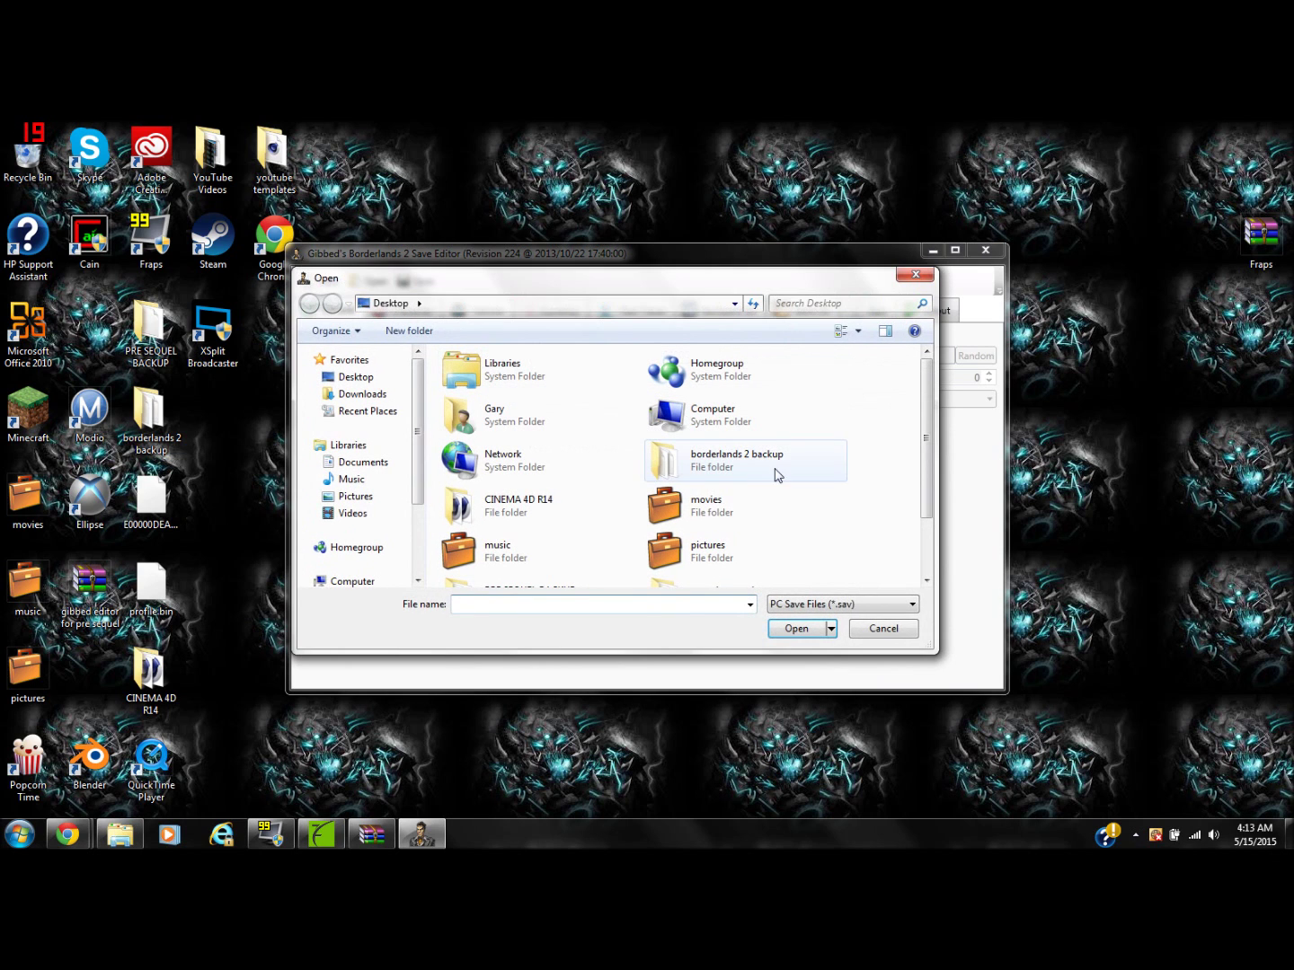
left_click(926, 580)
left_click(812, 570)
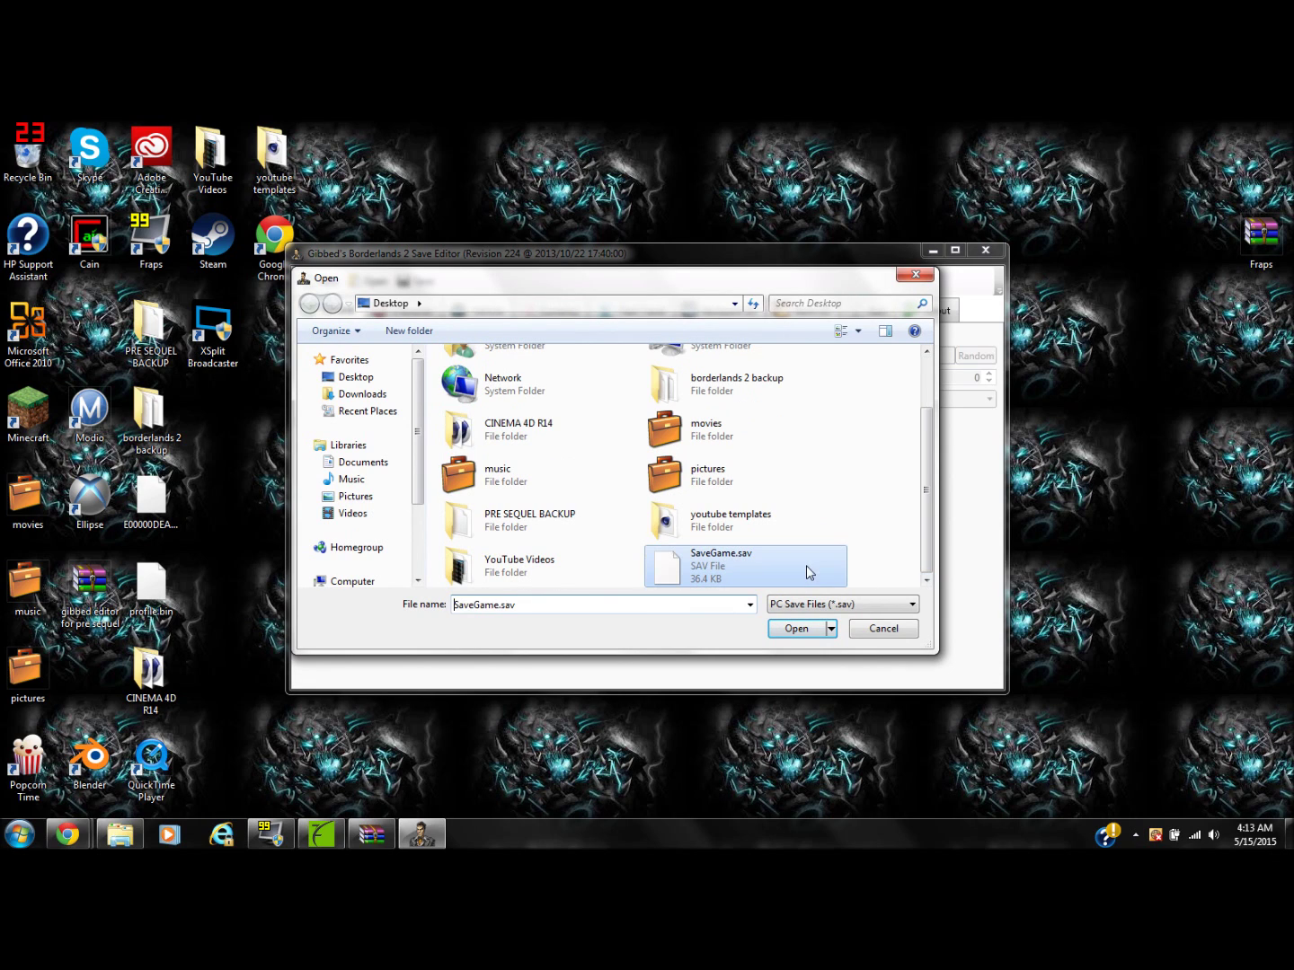
left_click(844, 604)
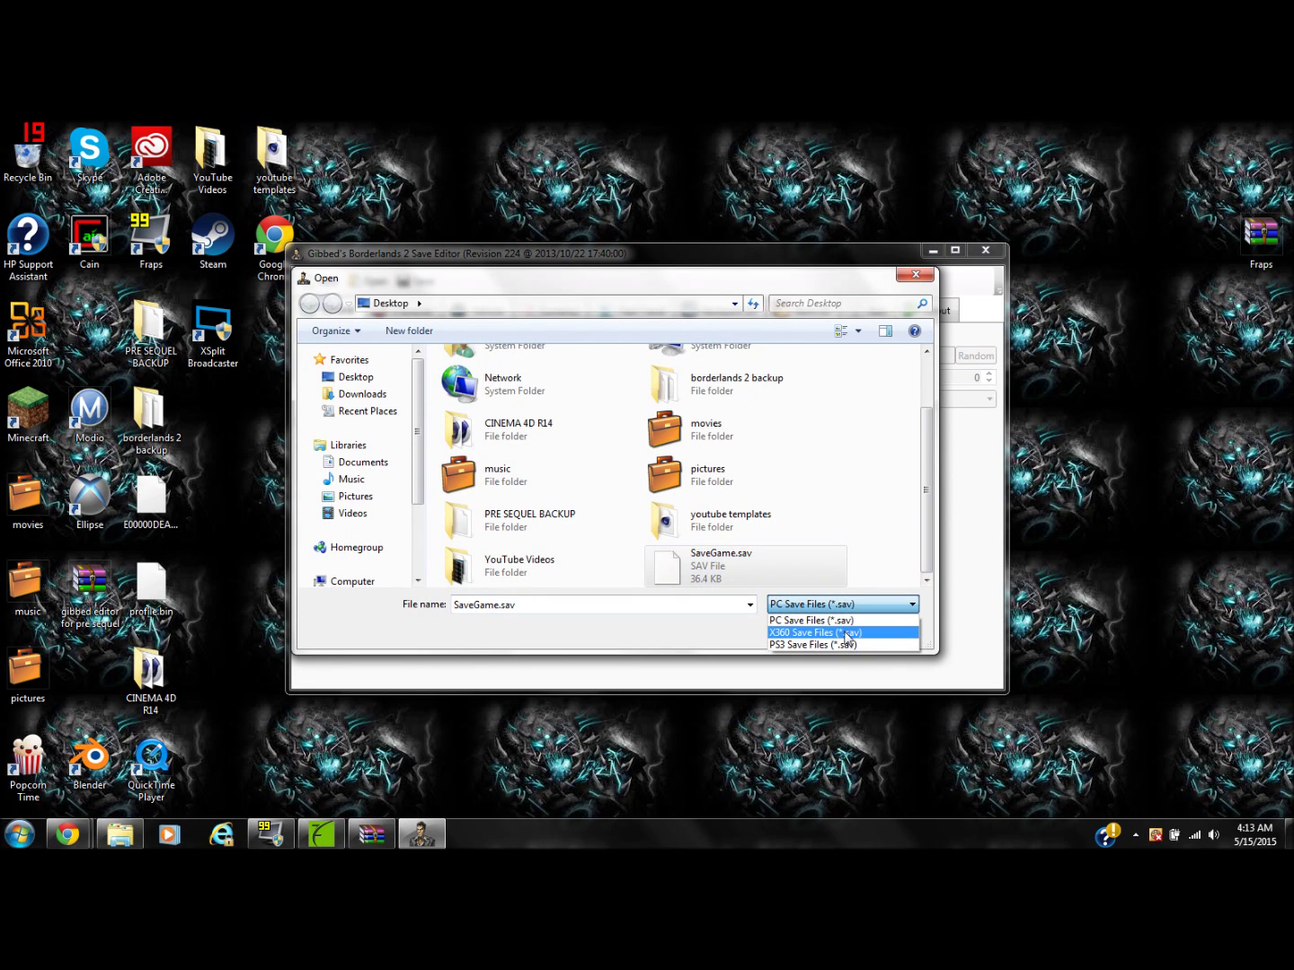
left_click(845, 628)
left_click(796, 628)
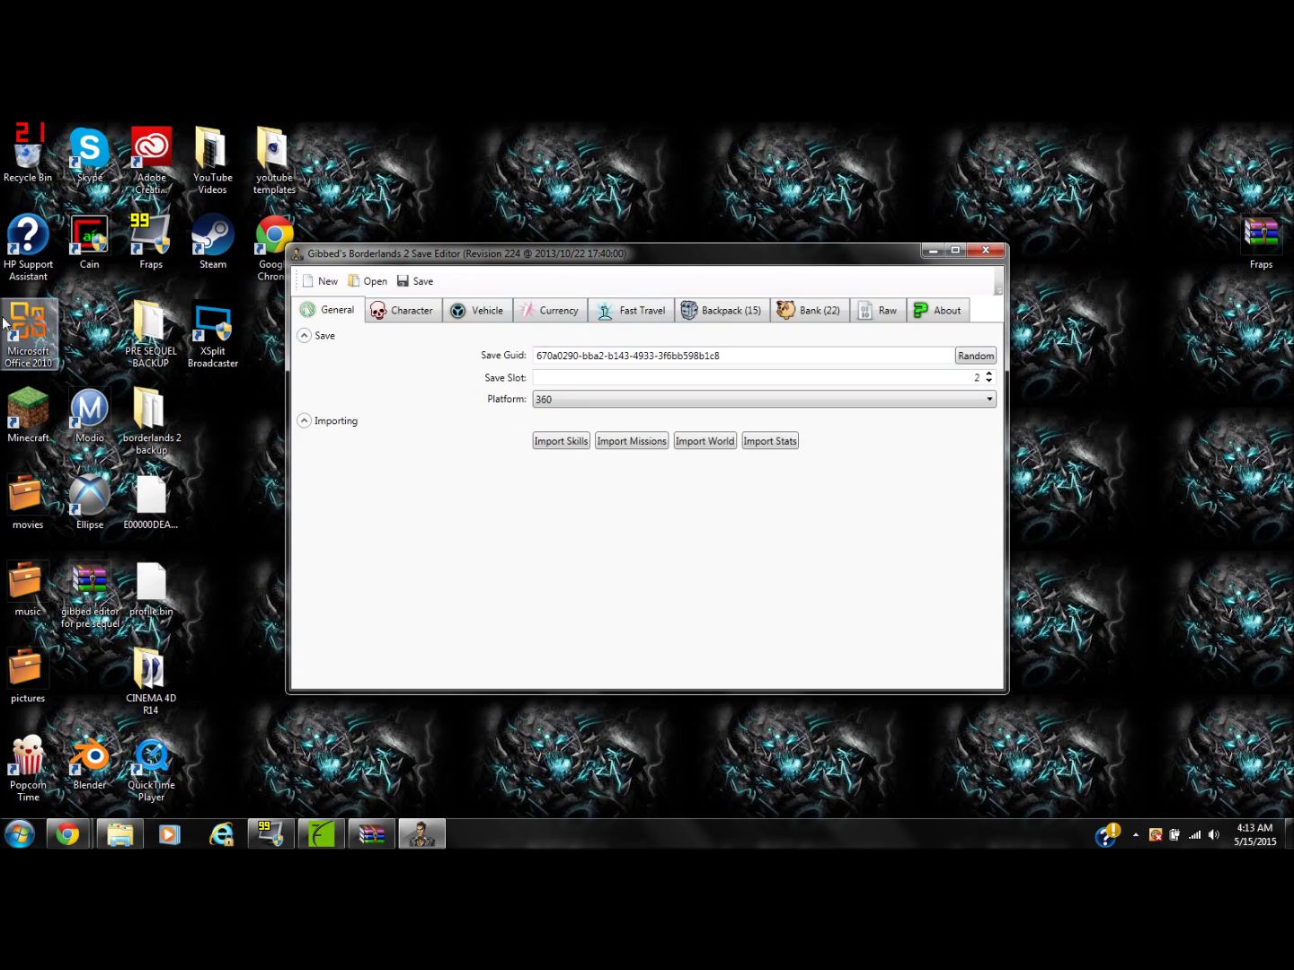
- Review the character's class, level and skin options, leaving Advanced Warfare selected
left_click(397, 316)
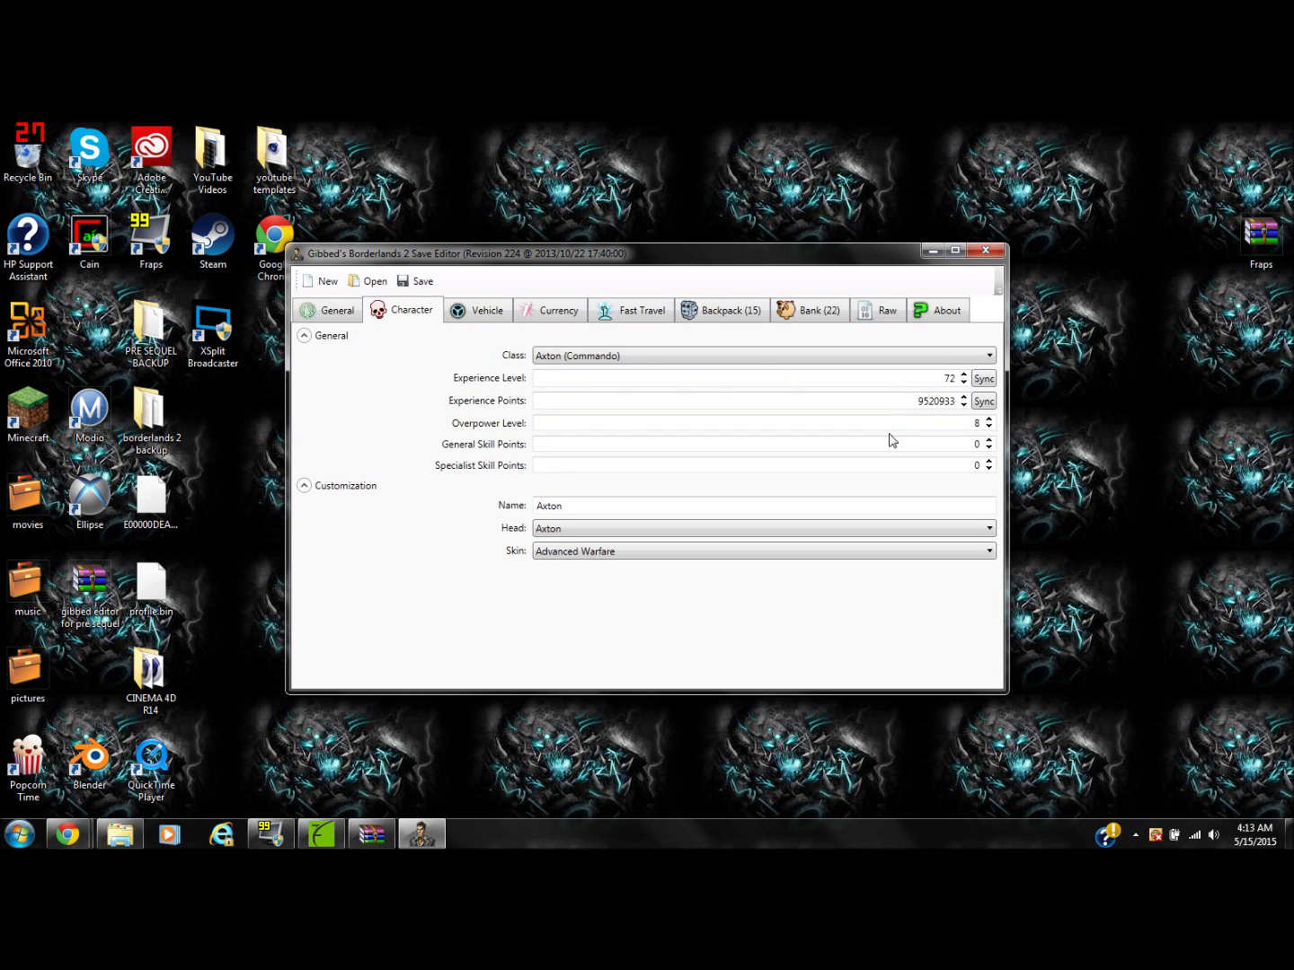
left_click(825, 552)
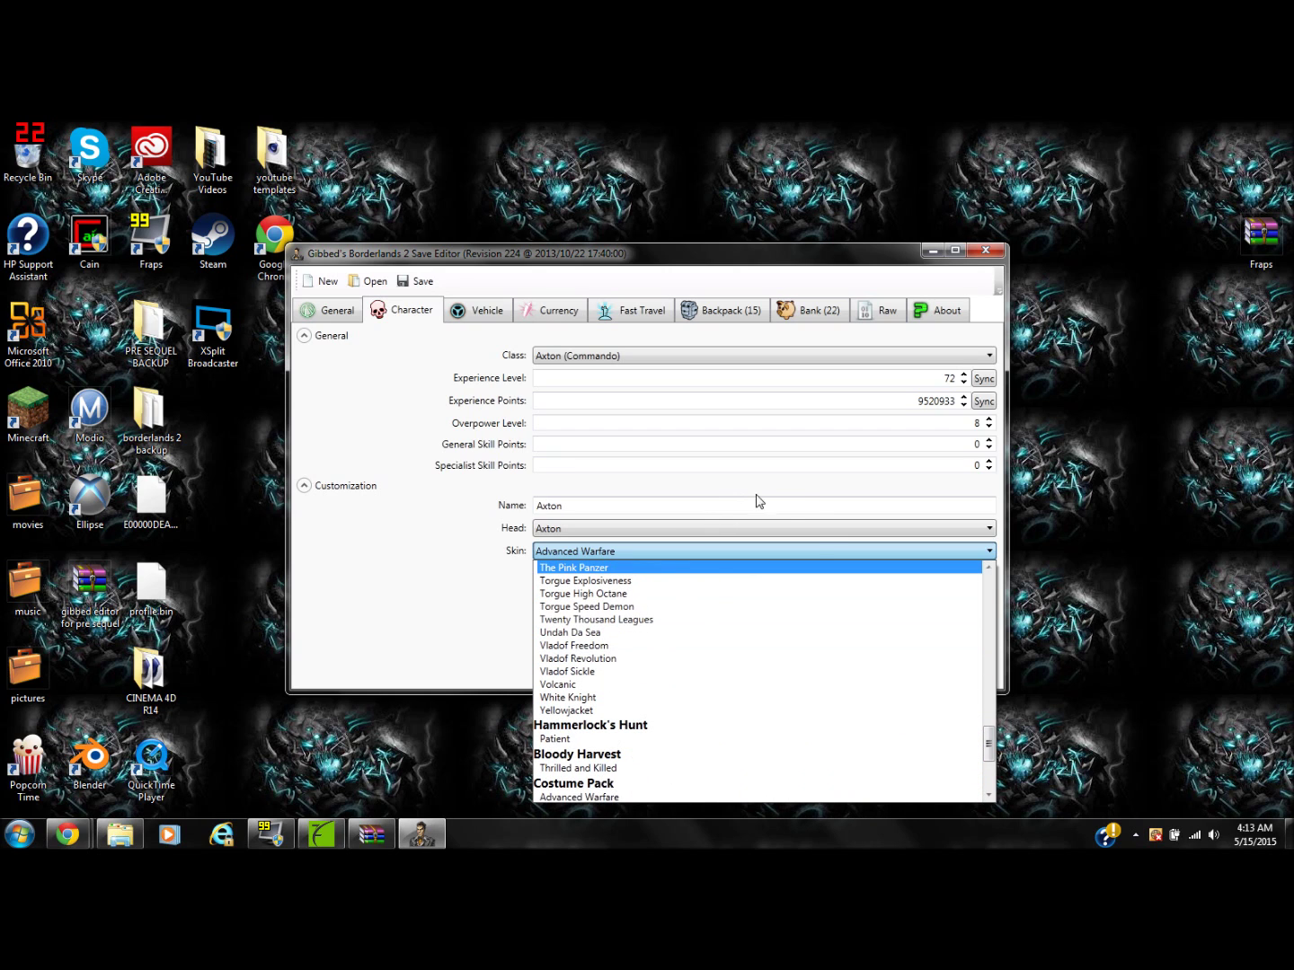
left_click(433, 613)
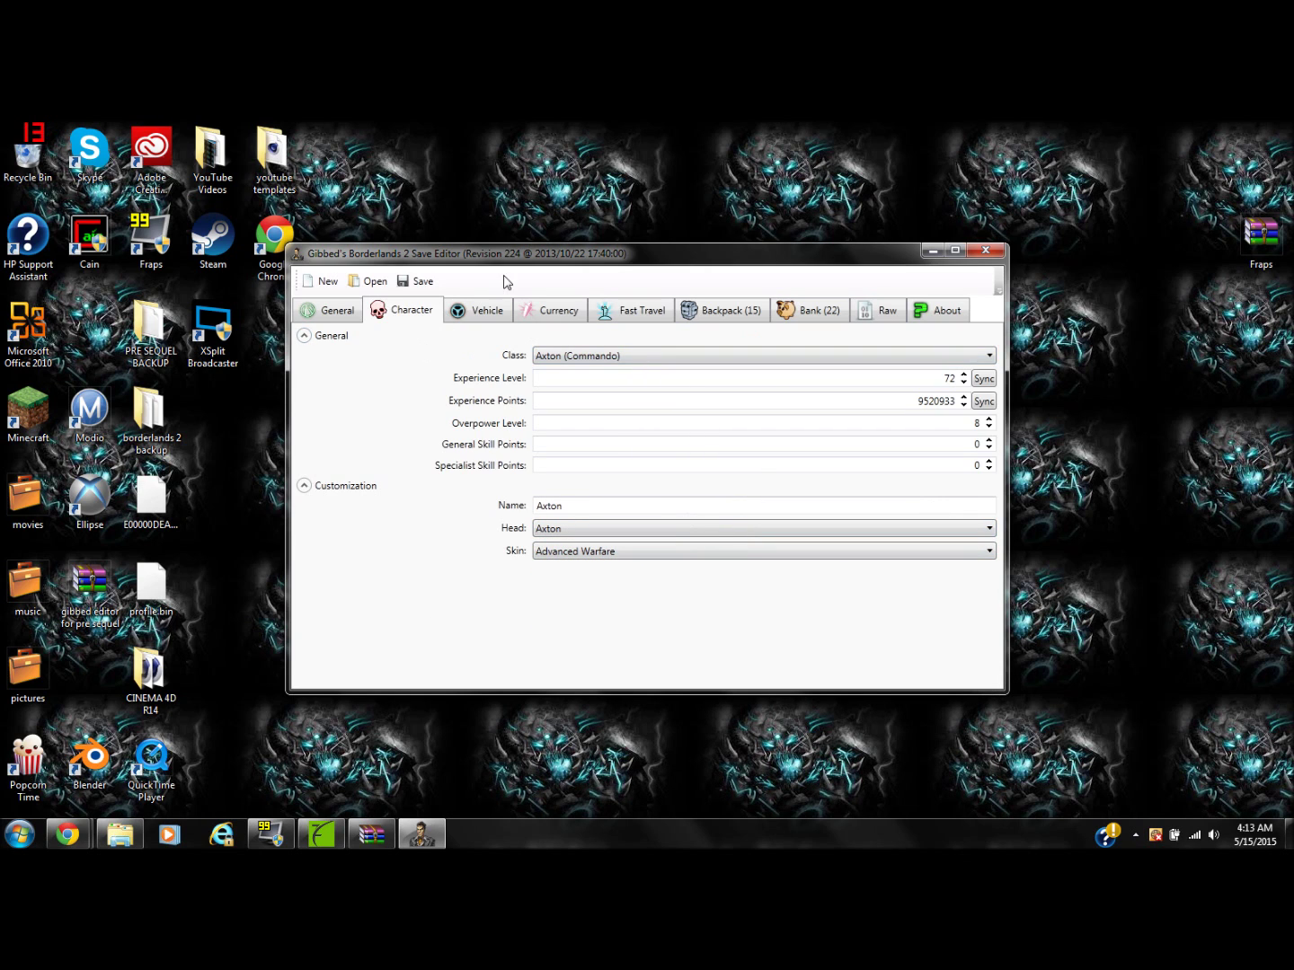
- Check the Runner's vehicle skin choices without changes, then show the Currency amounts
left_click(492, 312)
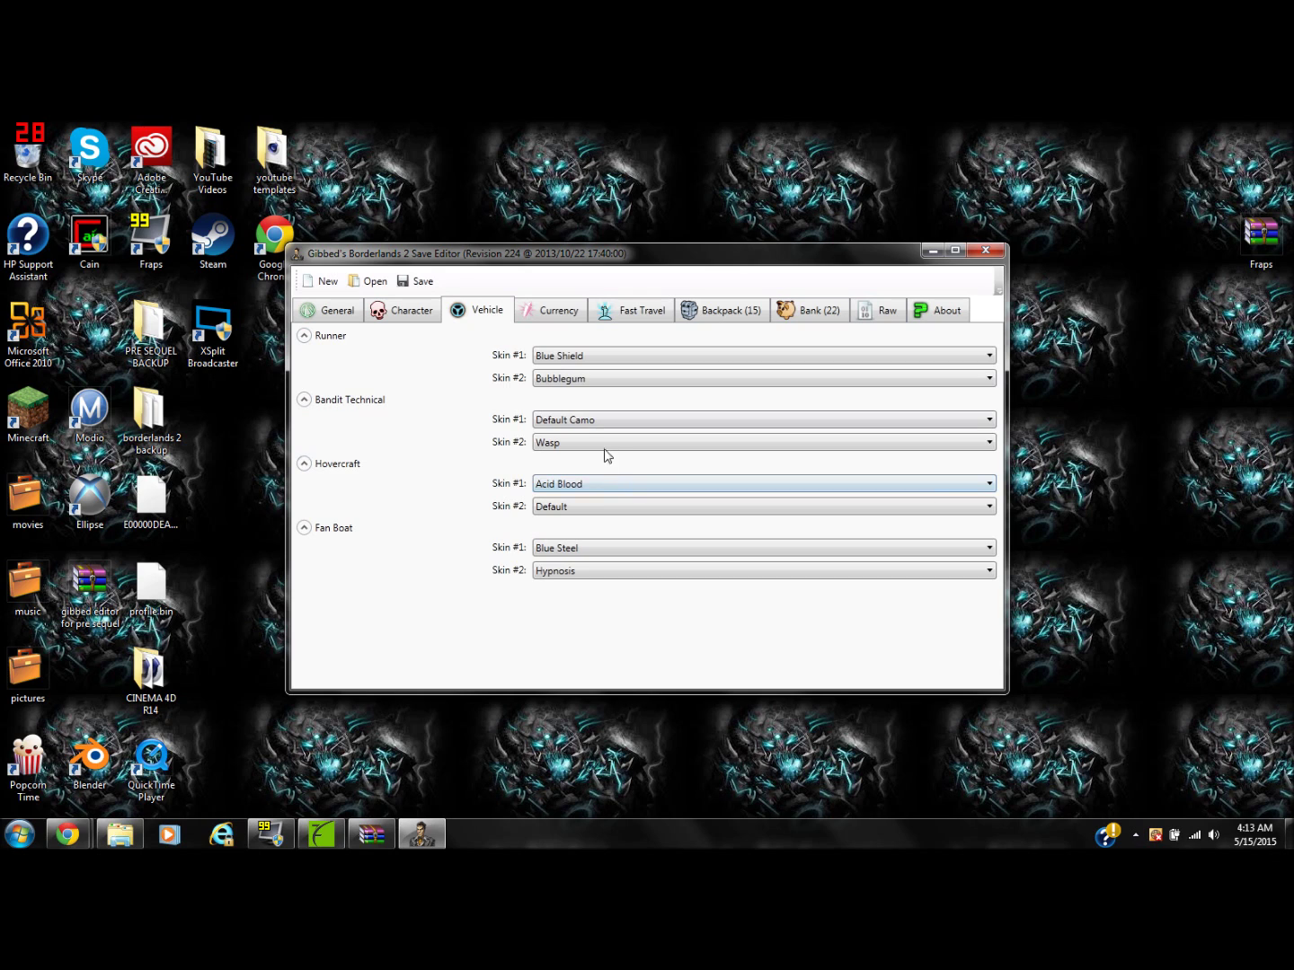
left_click(564, 356)
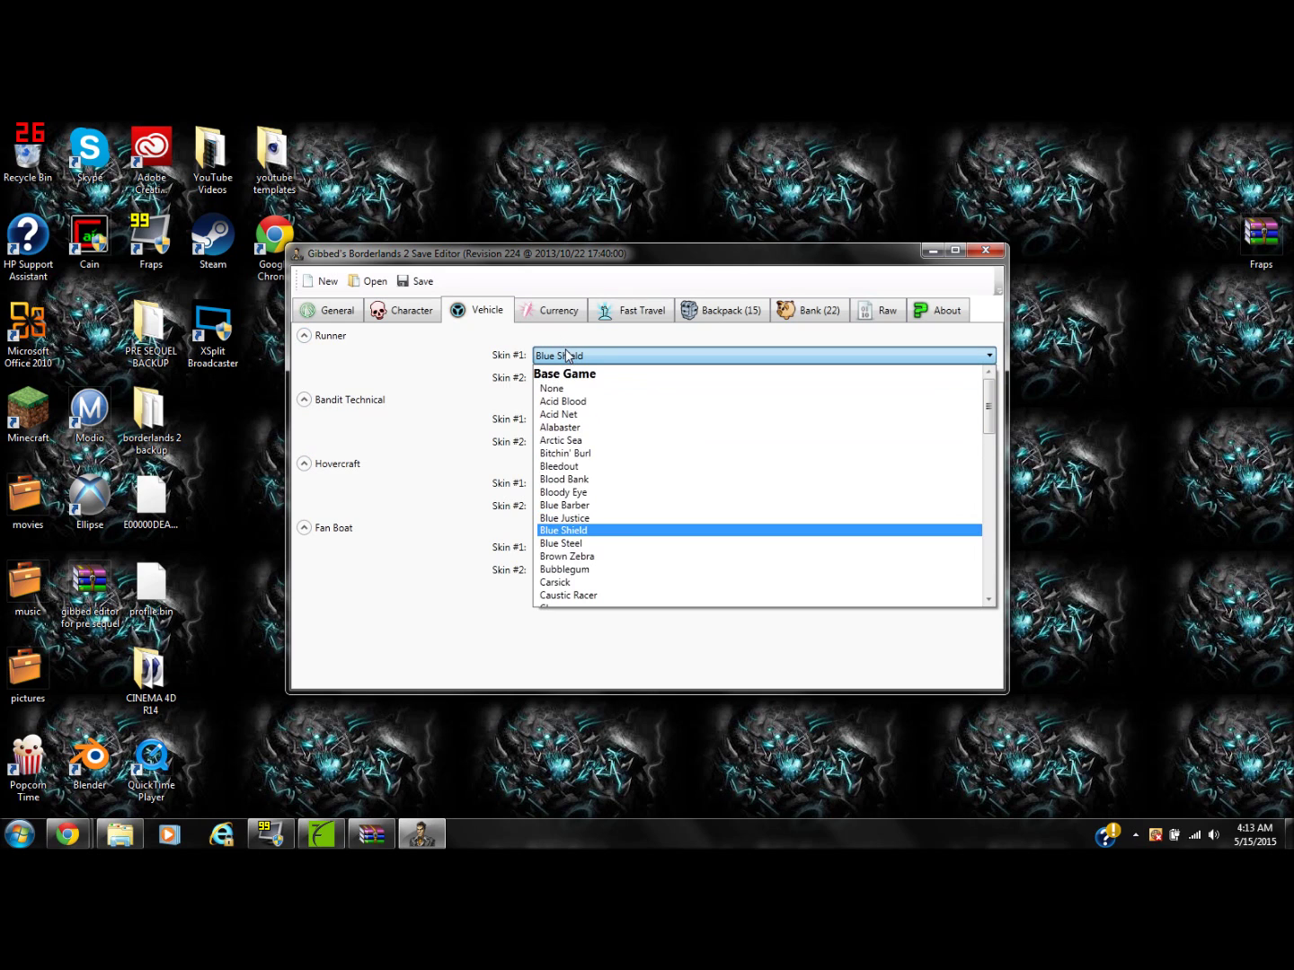
left_click(537, 309)
left_click(536, 310)
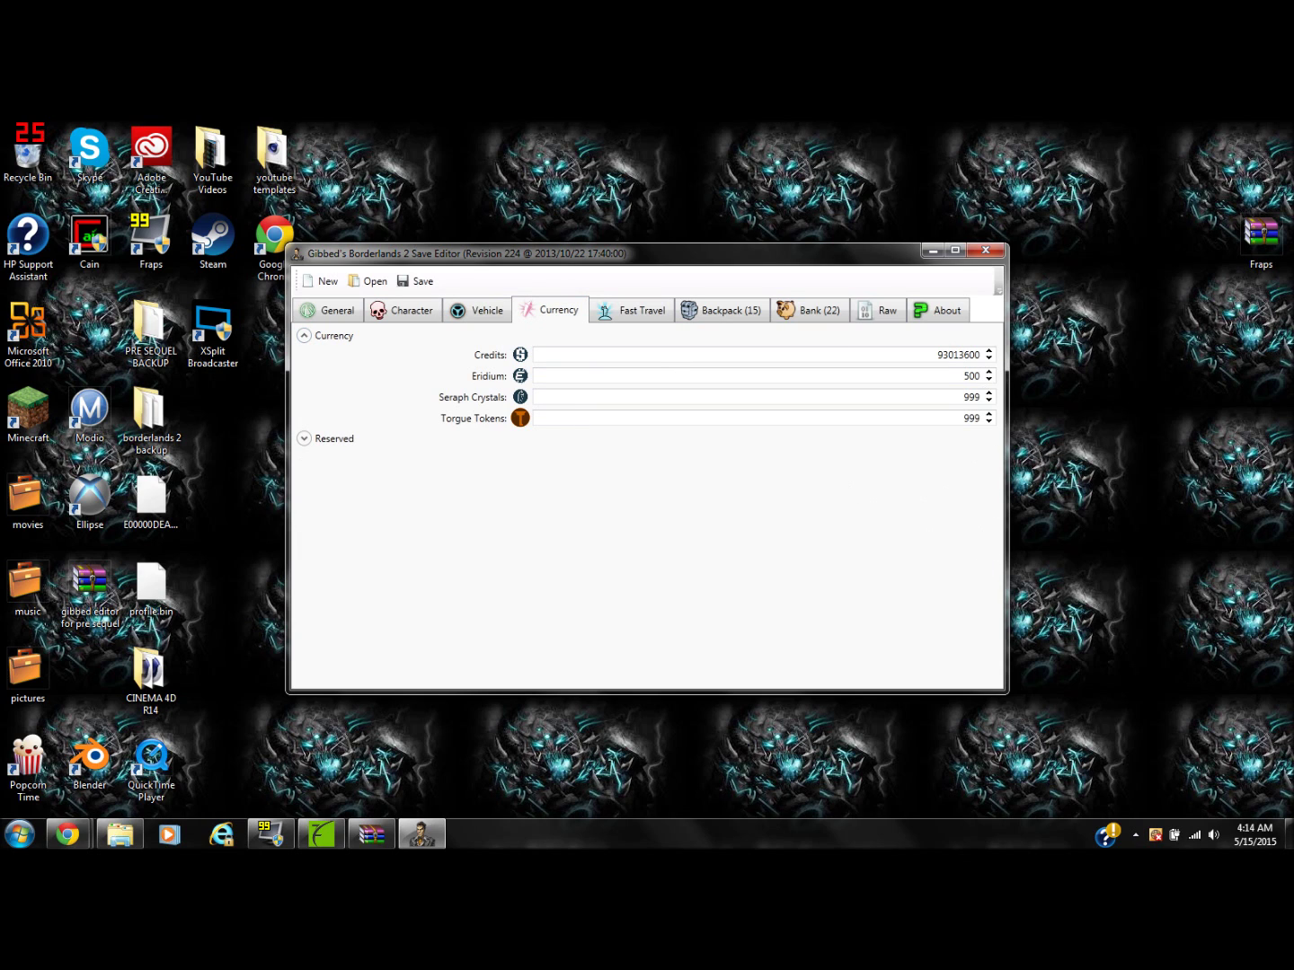
double_click(959, 354)
type("99999999999")
left_click(630, 315)
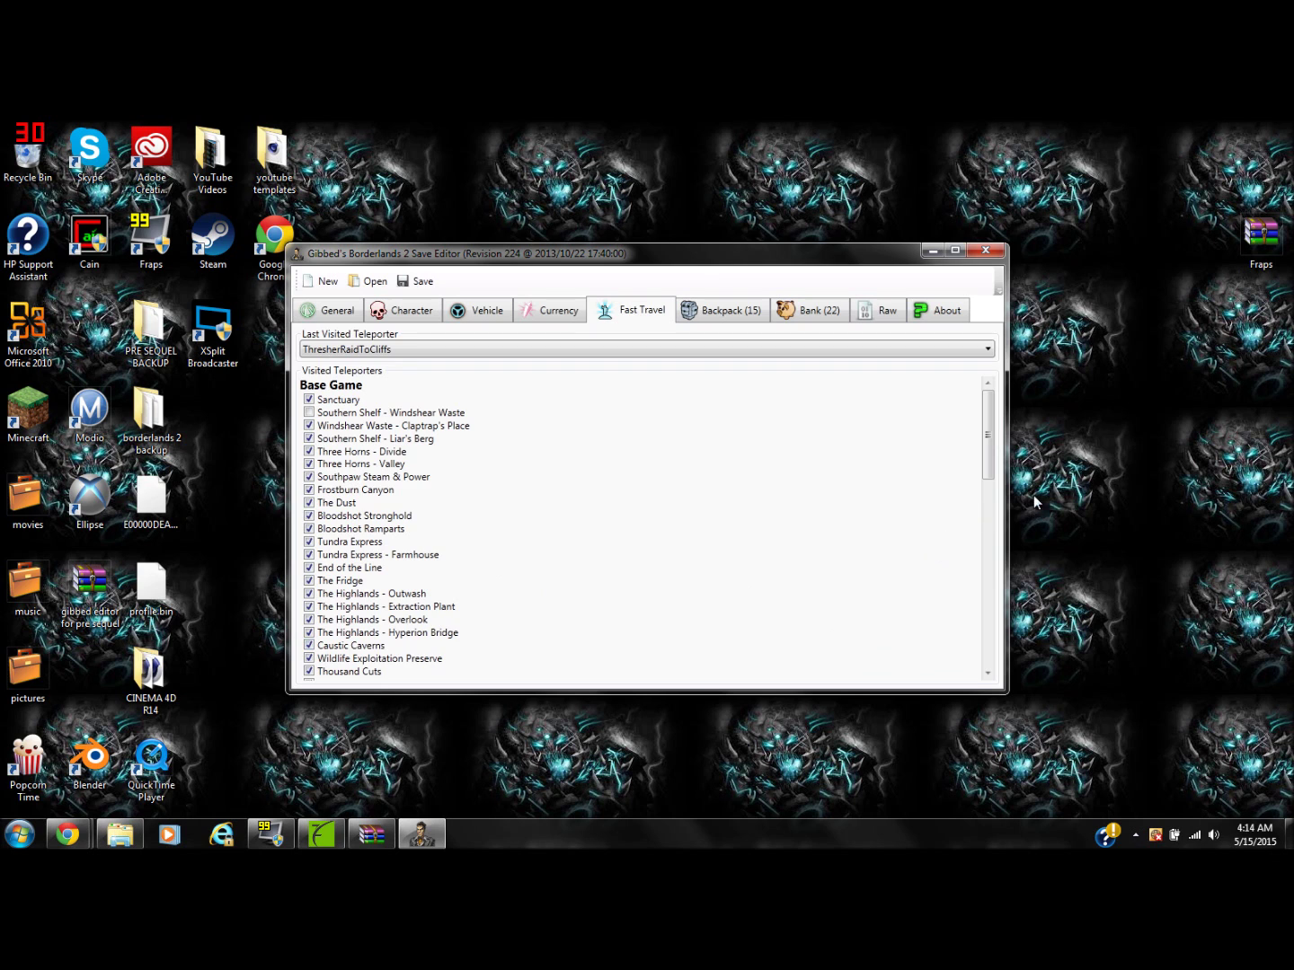
left_click_drag(985, 465, 981, 383)
left_click(755, 311)
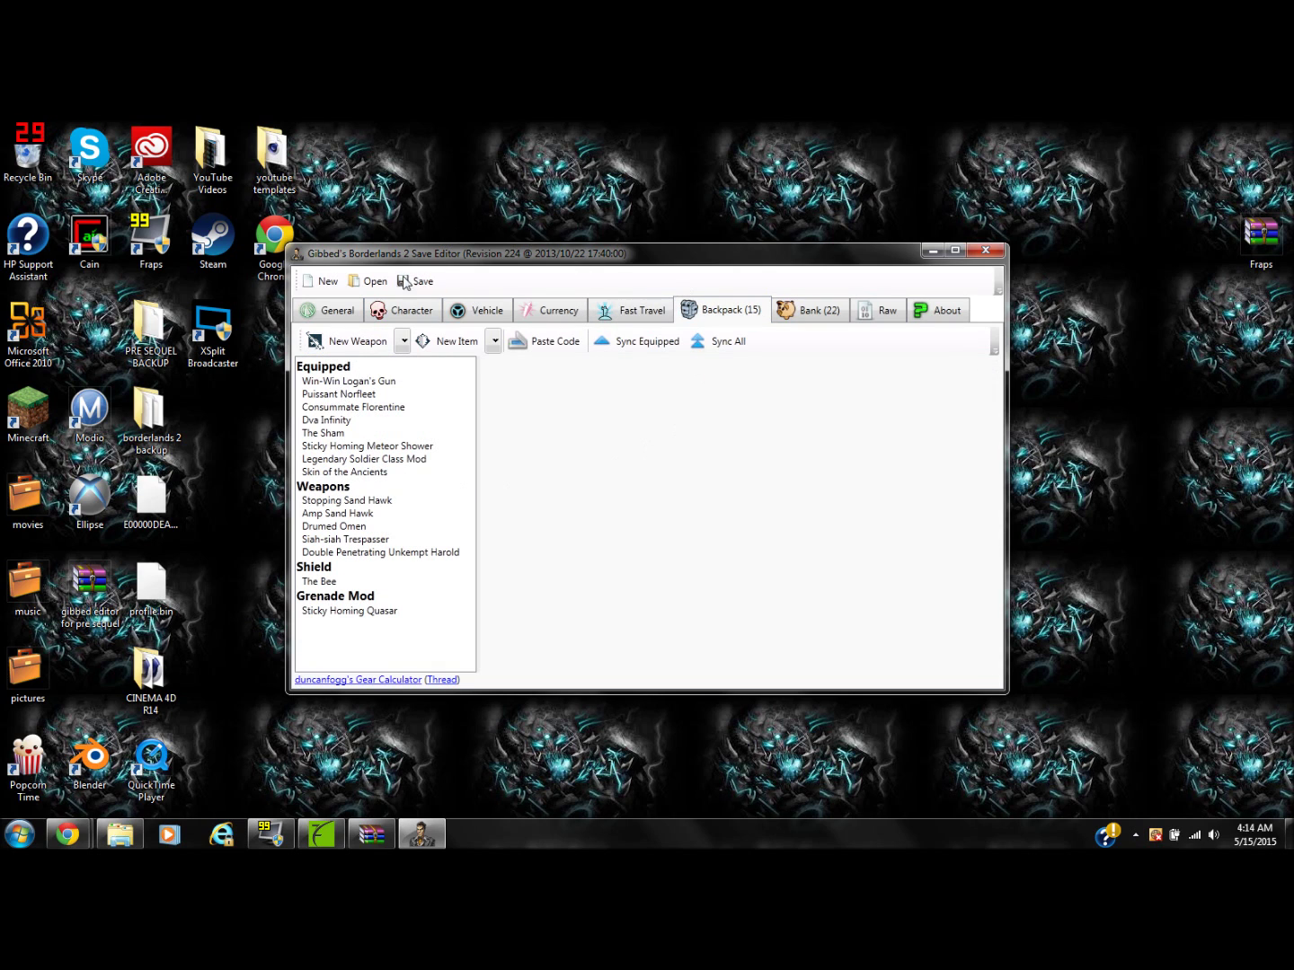
- Select the Puissant Norfleet launcher and try Manufacturer Grade values 69, then 71
left_click(343, 383)
left_click(345, 394)
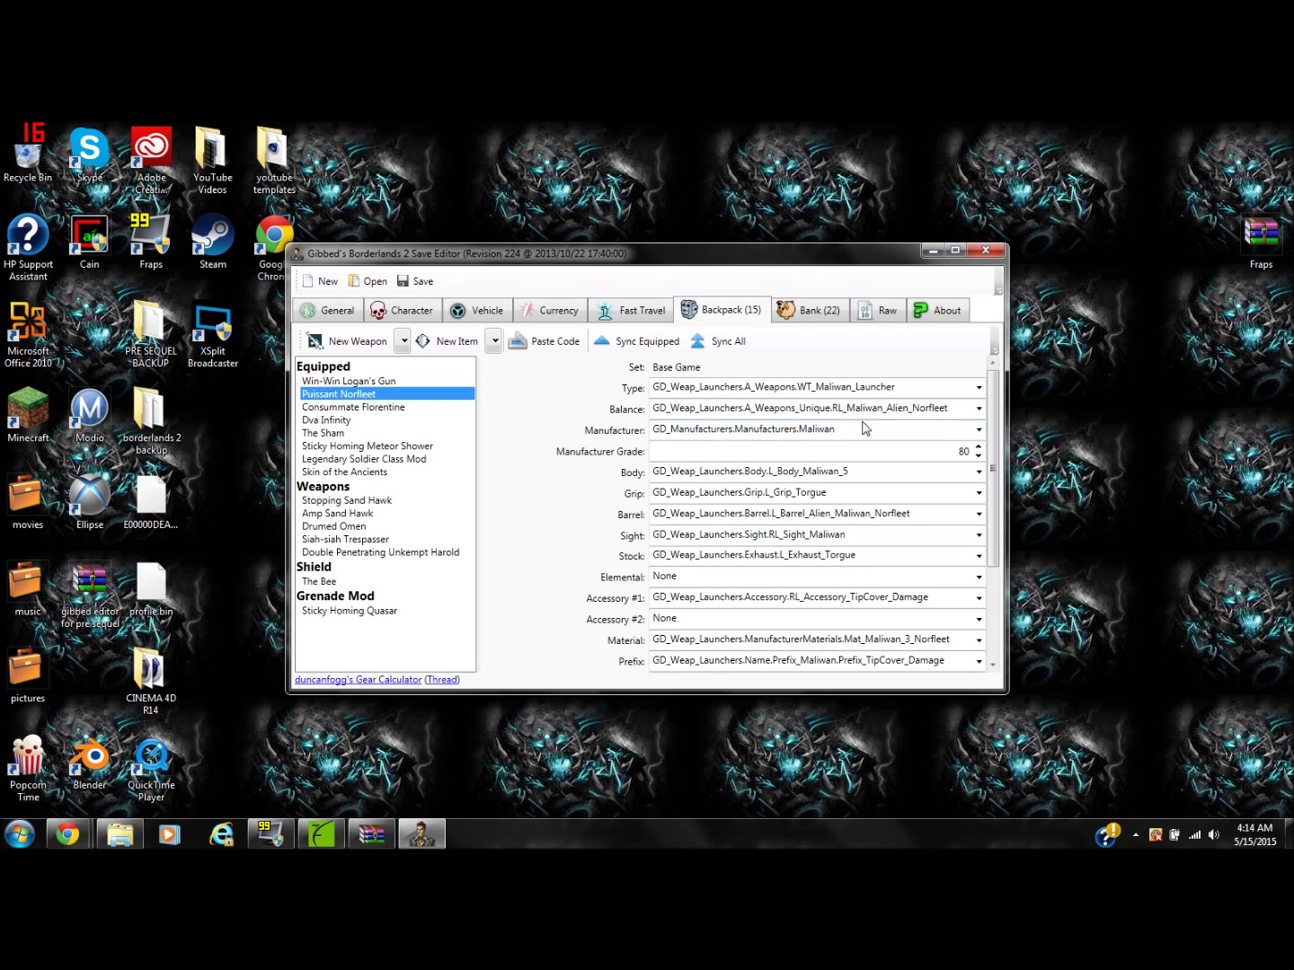
double_click(963, 451)
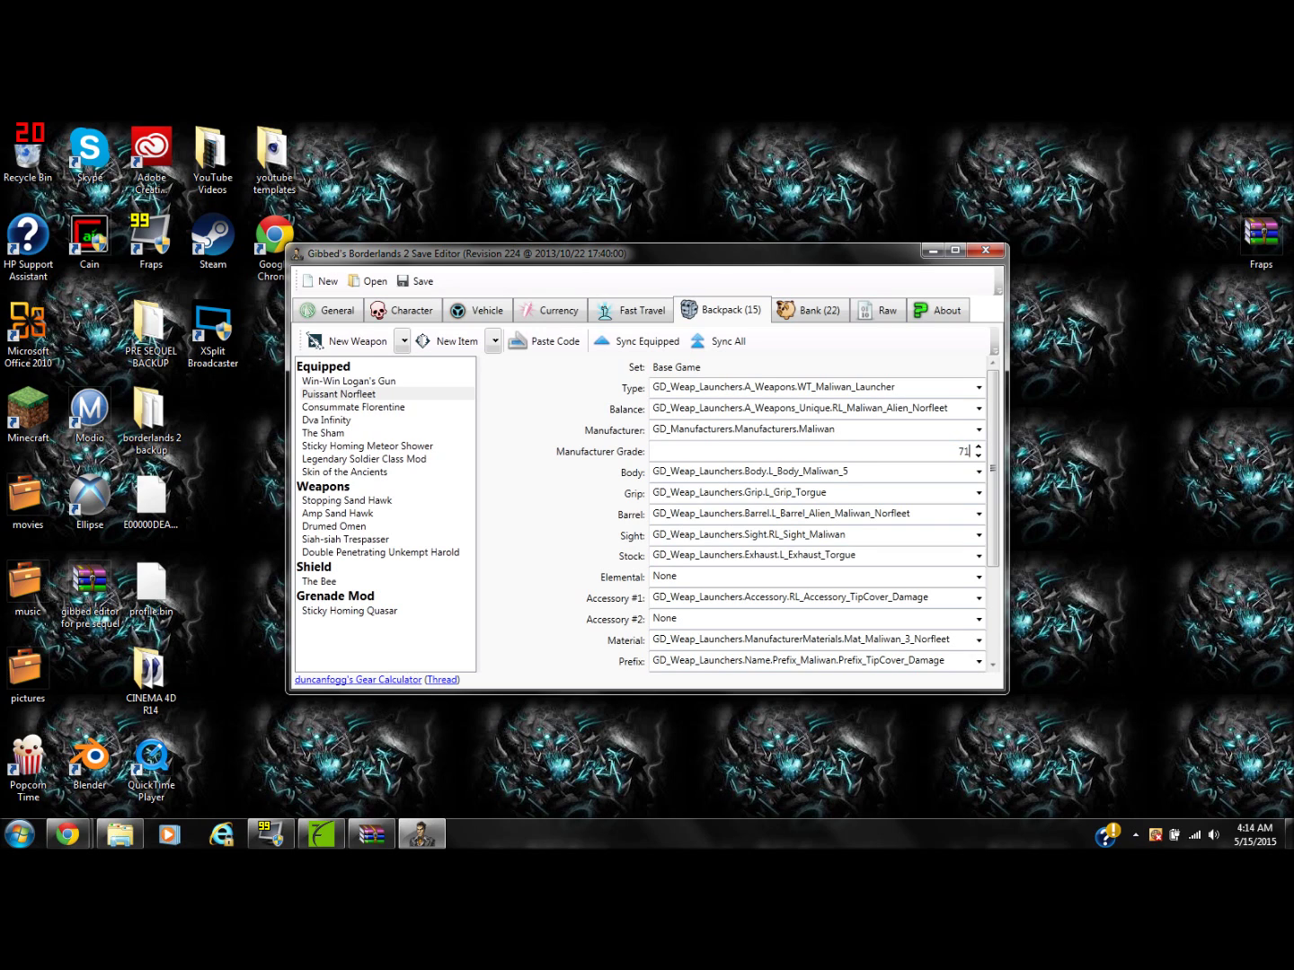
type("69")
double_click(964, 451)
type("71")
- Set the Norfleet's Game Stage and Manufacturer Grade both to 80
scroll(986, 422, "down", 5)
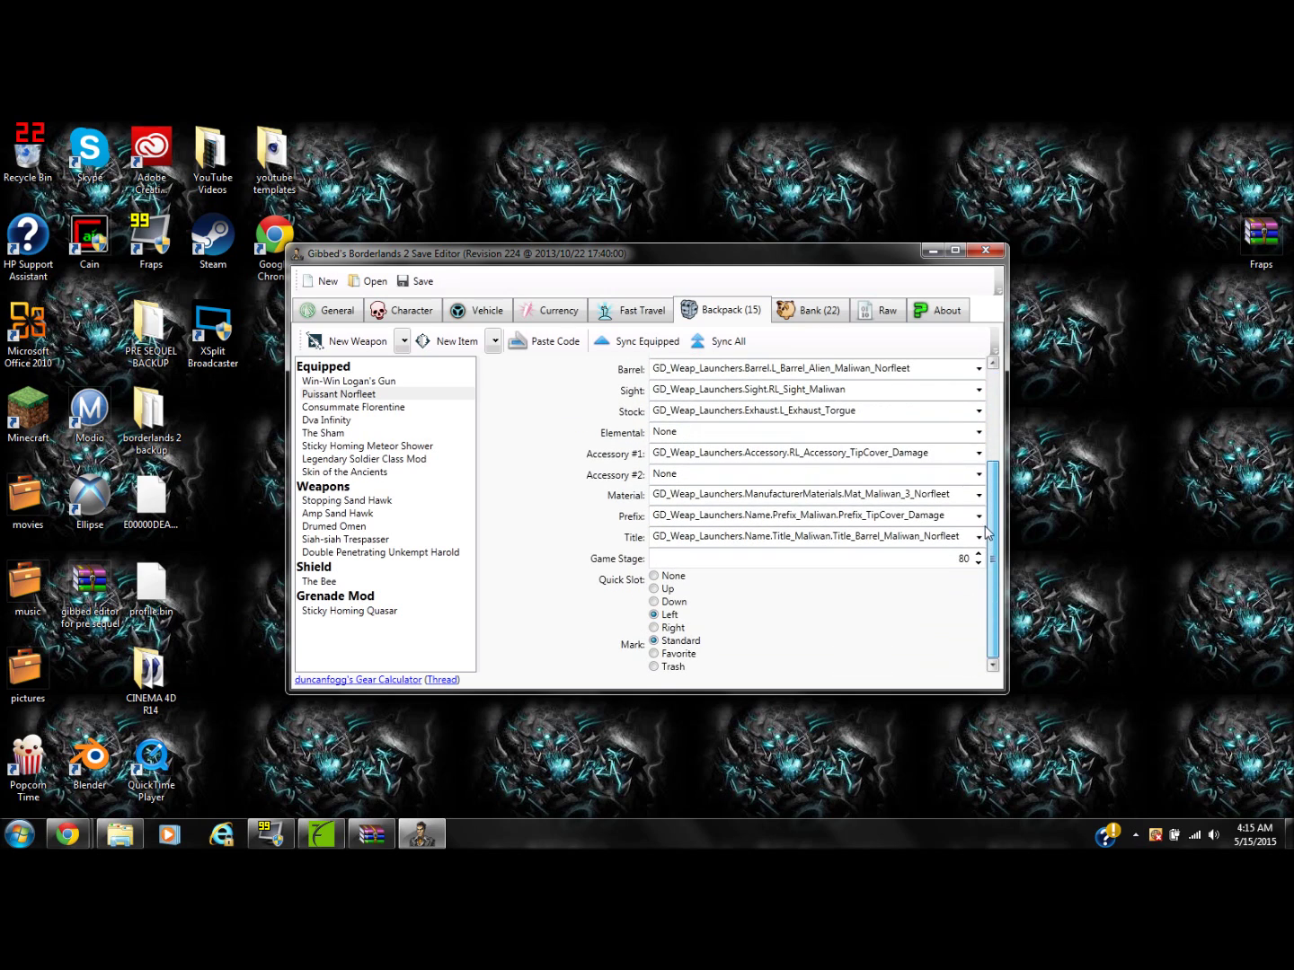
type("71")
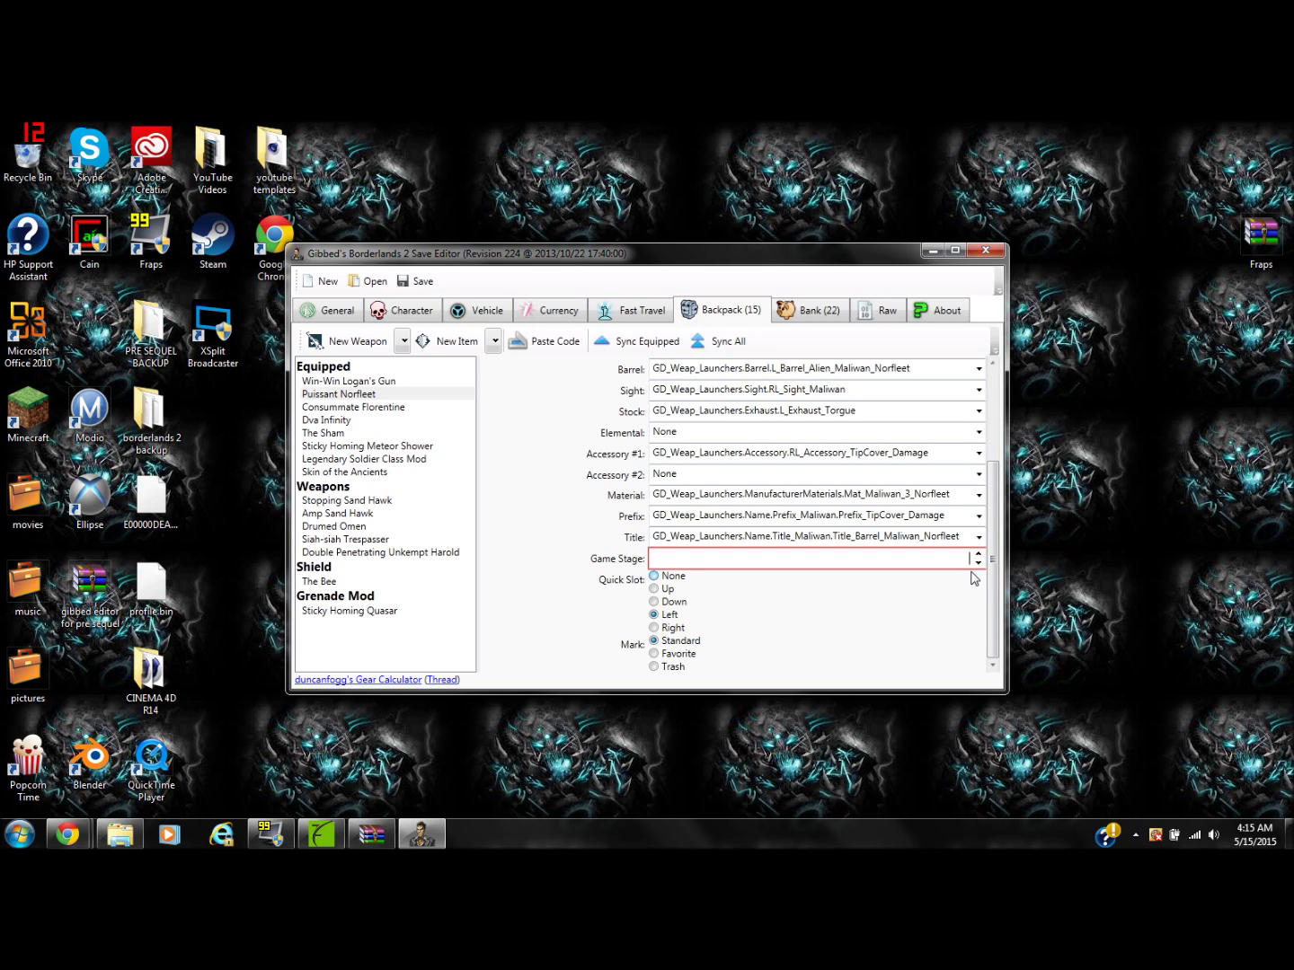
type("80")
left_click_drag(997, 563, 994, 471)
double_click(963, 451)
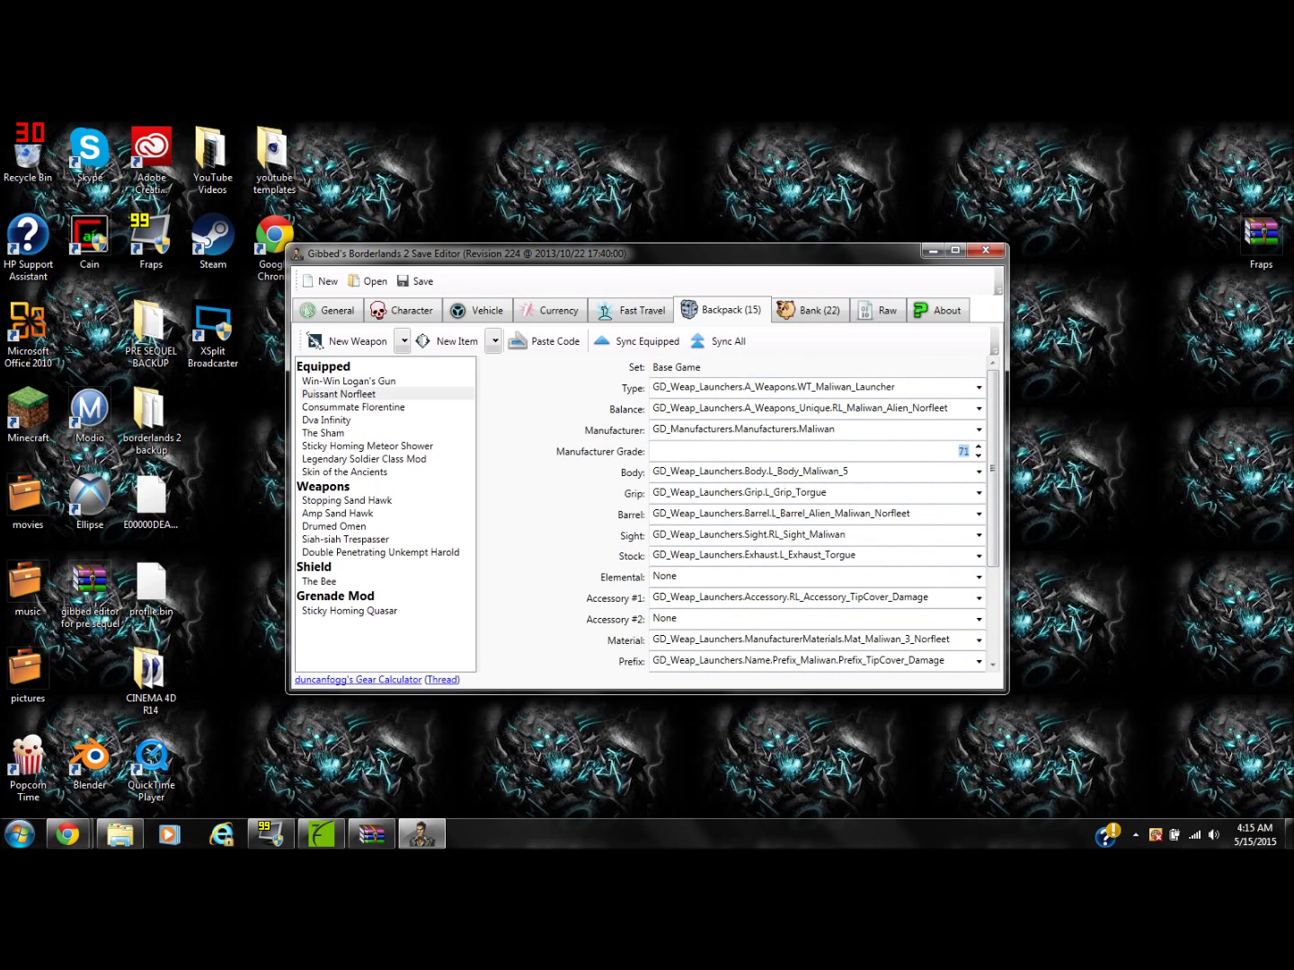
type("80")
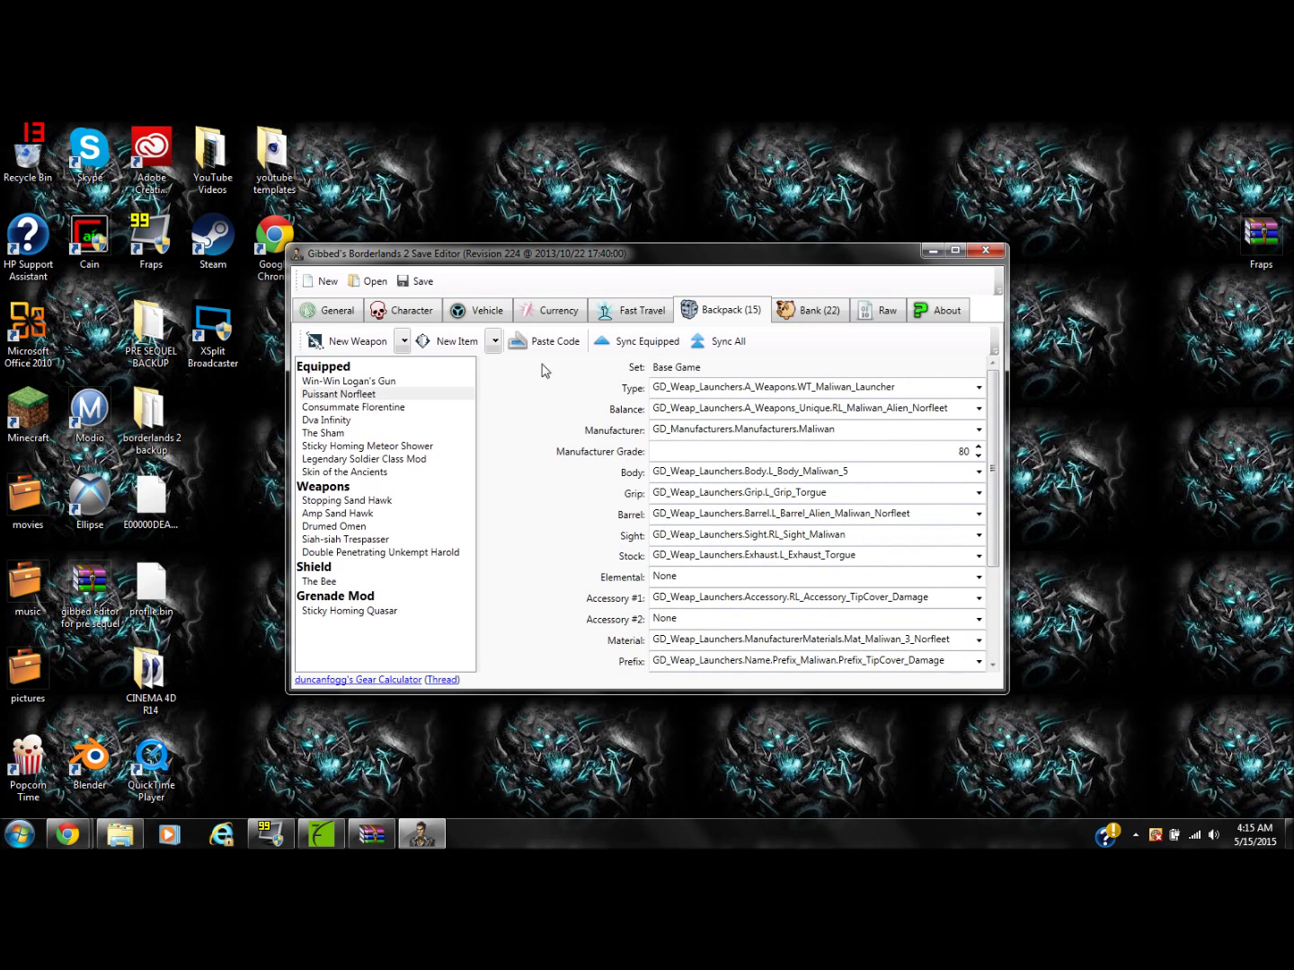